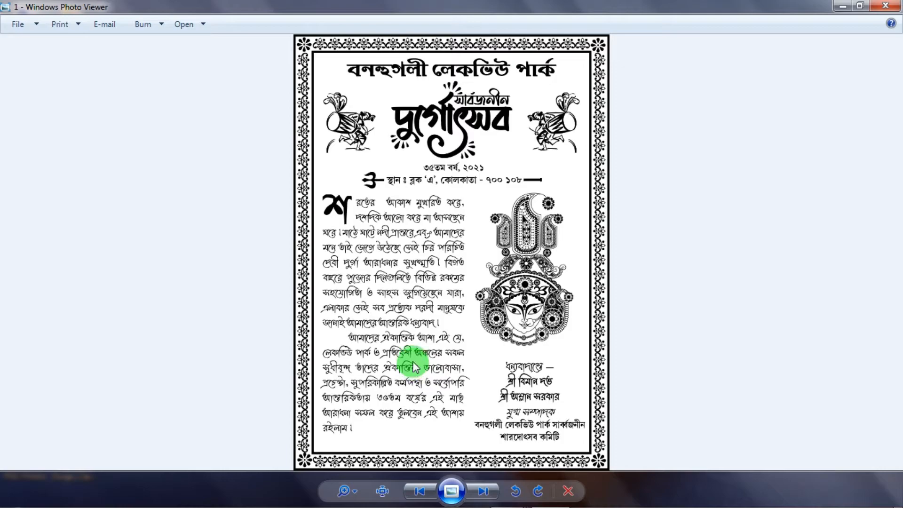
# - Close the leaflet image preview, switch to CorelDRAW and examine the heading, artwork and body text of ALAMBAZAR DESHBANDHU_HAND BILL.cdr
pyautogui.click(885, 6)
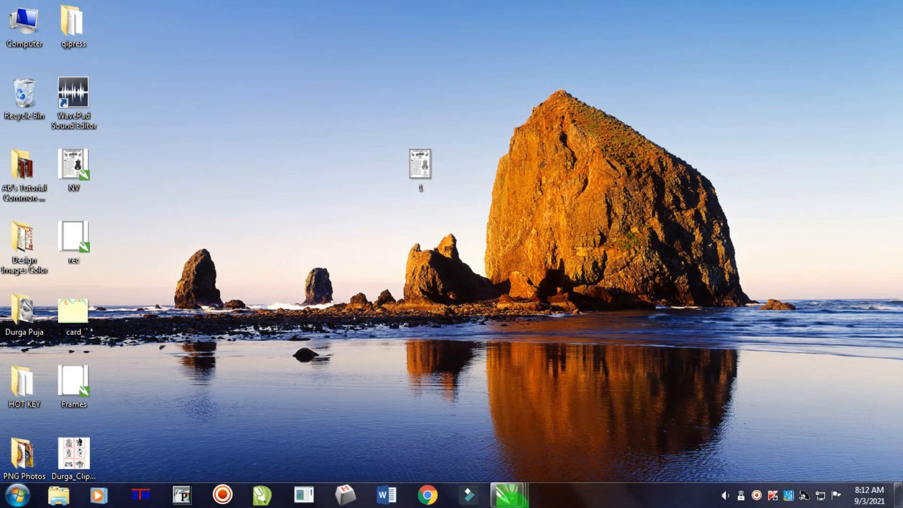
pyautogui.moveTo(507, 502)
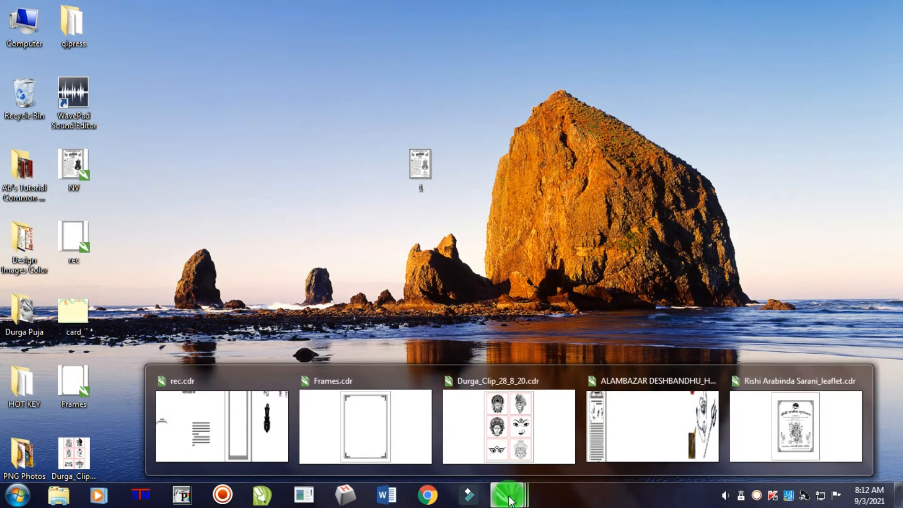
pyautogui.click(669, 426)
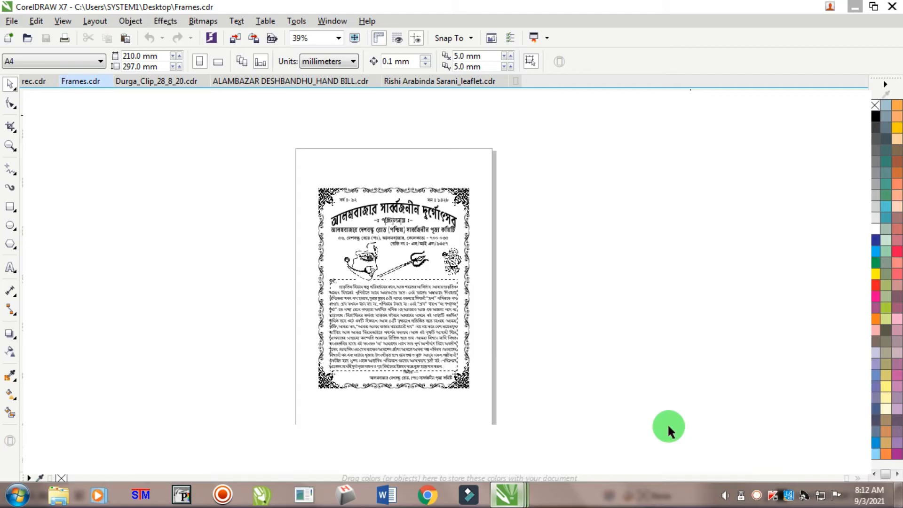
pyautogui.scroll(2, 382, 299)
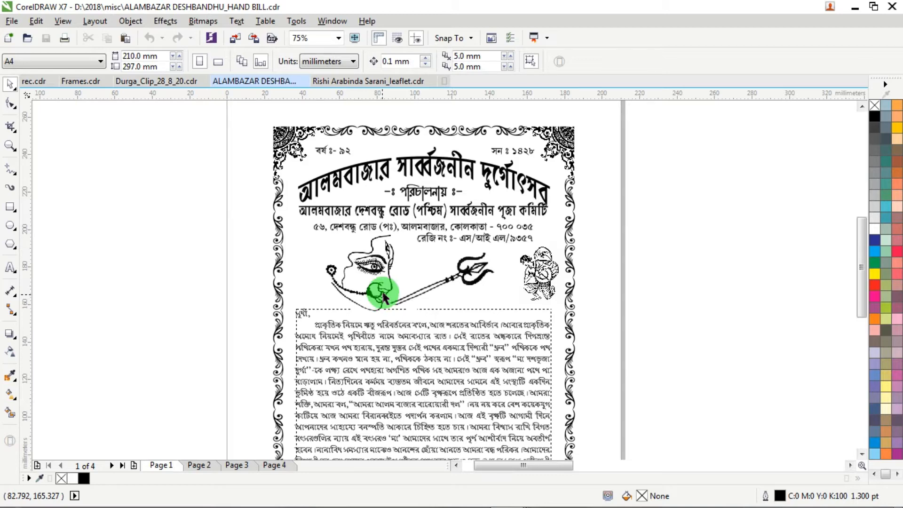
pyautogui.scroll(-4, 483, 292)
pyautogui.scroll(4, 493, 312)
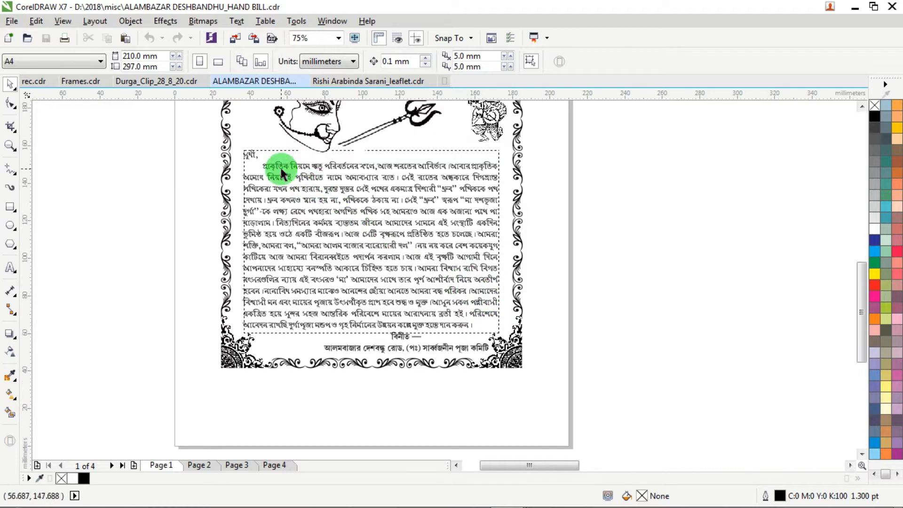
pyautogui.scroll(-4, 400, 235)
pyautogui.scroll(4, 397, 204)
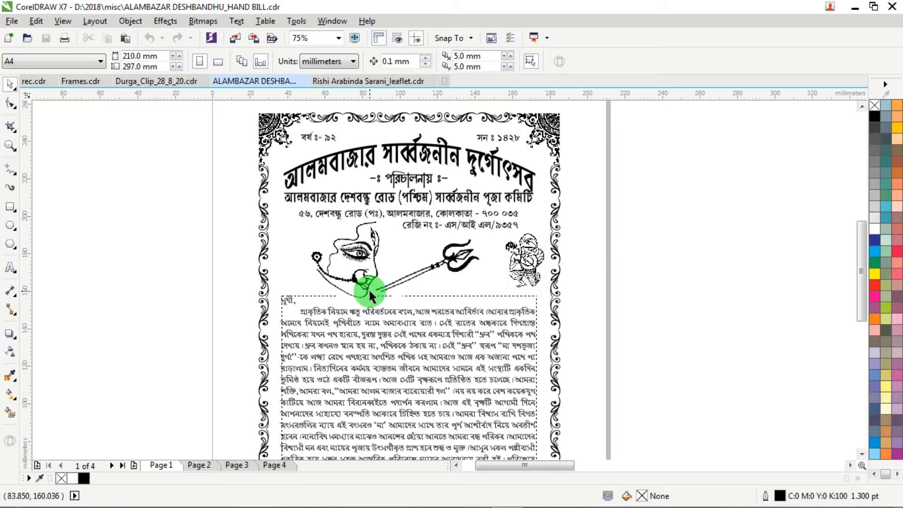
# - Examine the border, heading and Durga artwork on page 1 of Rishi Arabinda Sarani_leaflet.cdr
pyautogui.moveTo(497, 494)
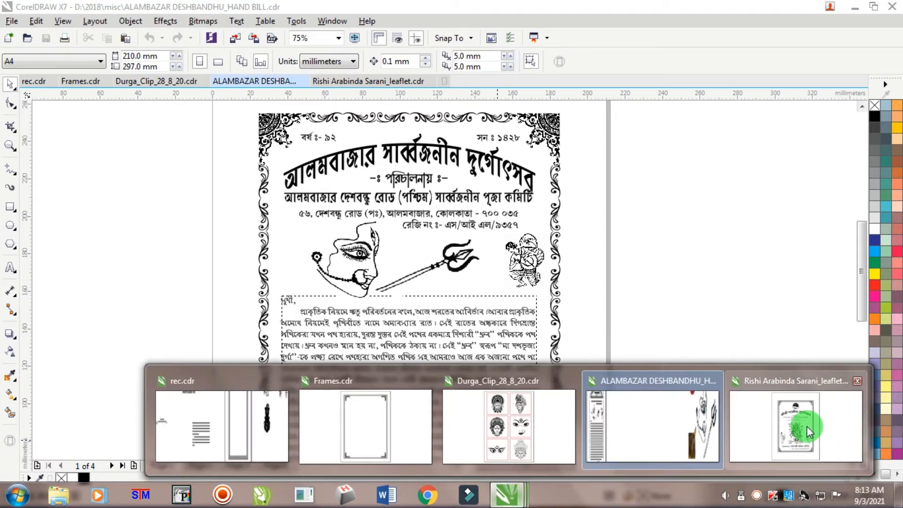
pyautogui.click(805, 423)
pyautogui.scroll(-3, 513, 262)
pyautogui.scroll(3, 518, 252)
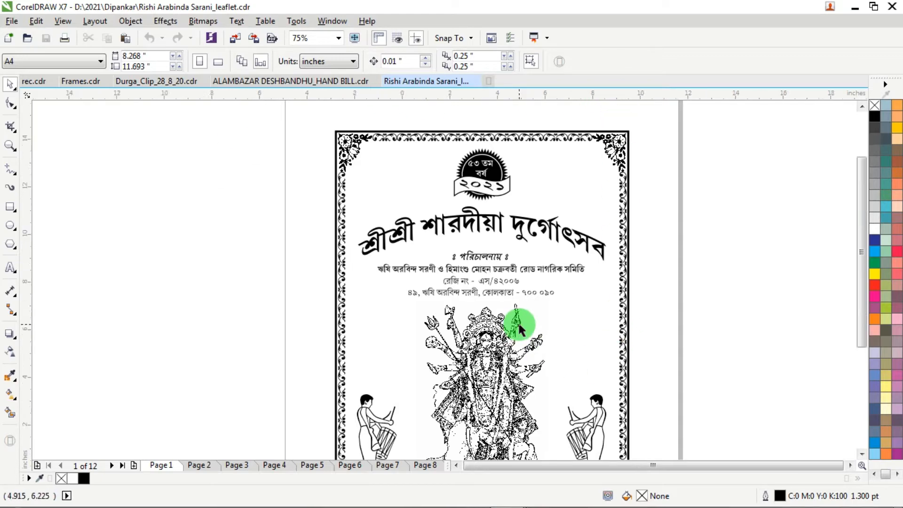
pyautogui.scroll(-2, 519, 327)
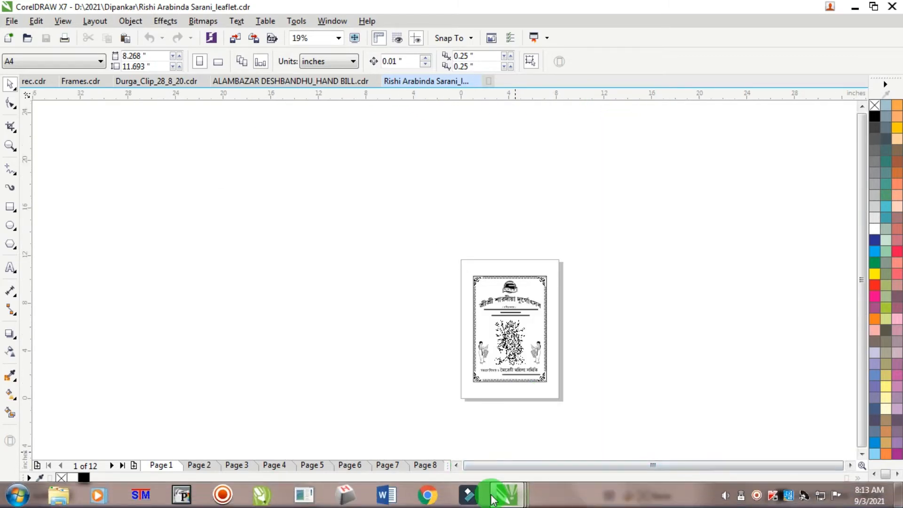
# - Browse the border designs in Frames.cdr through to page 19
pyautogui.moveTo(498, 494)
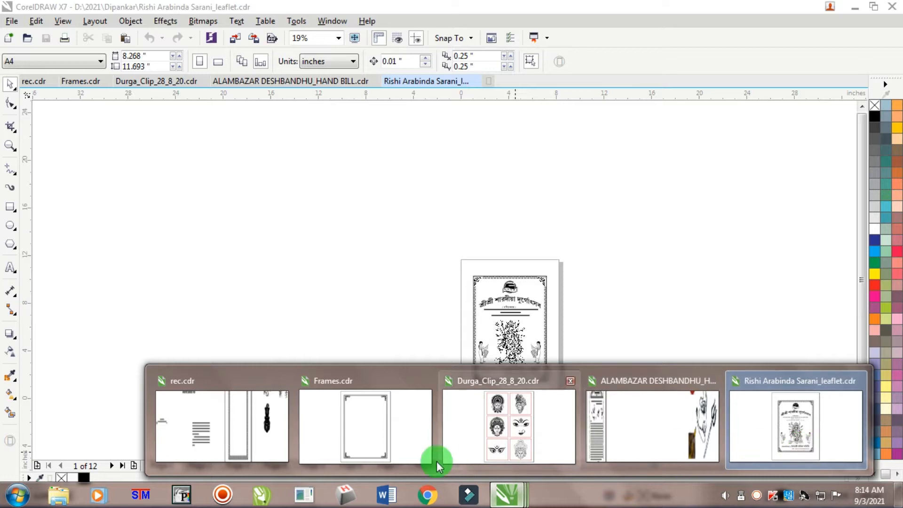
pyautogui.click(383, 437)
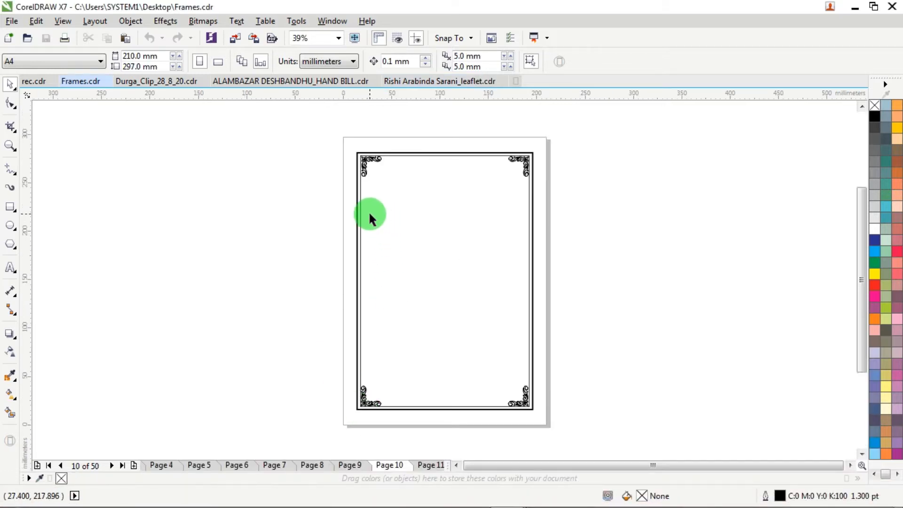
pyautogui.press('pageup')
pyautogui.press('pageup')
pyautogui.press('pagedown')
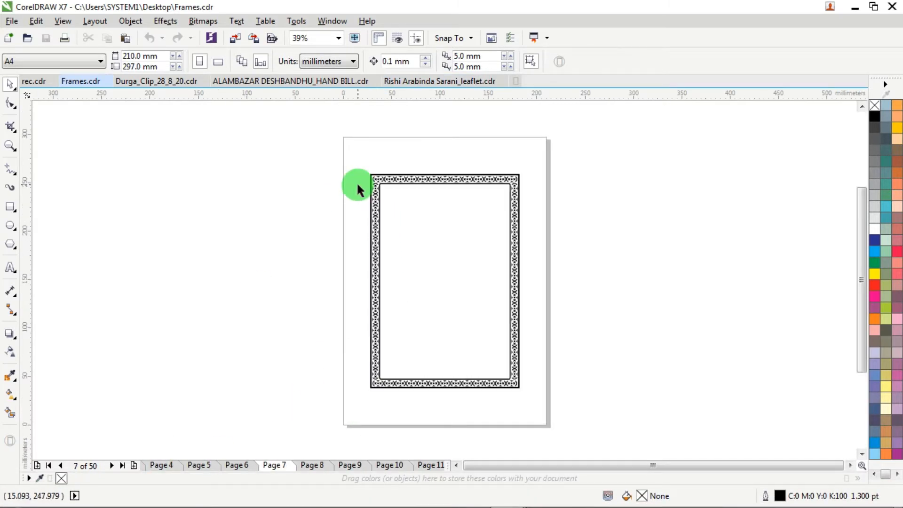
pyautogui.press('pagedown')
pyautogui.press('pagedown')
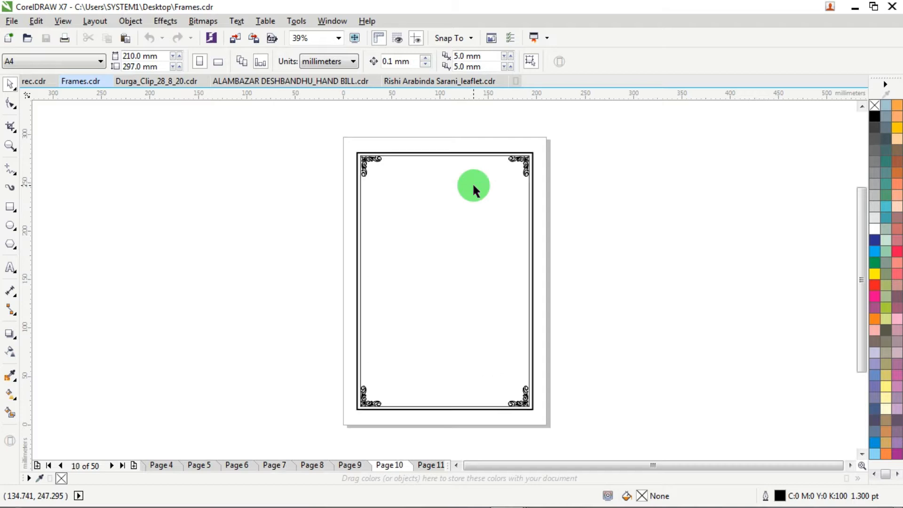
pyautogui.press('pagedown')
pyautogui.press('pagedown')
pyautogui.press('pagedown')
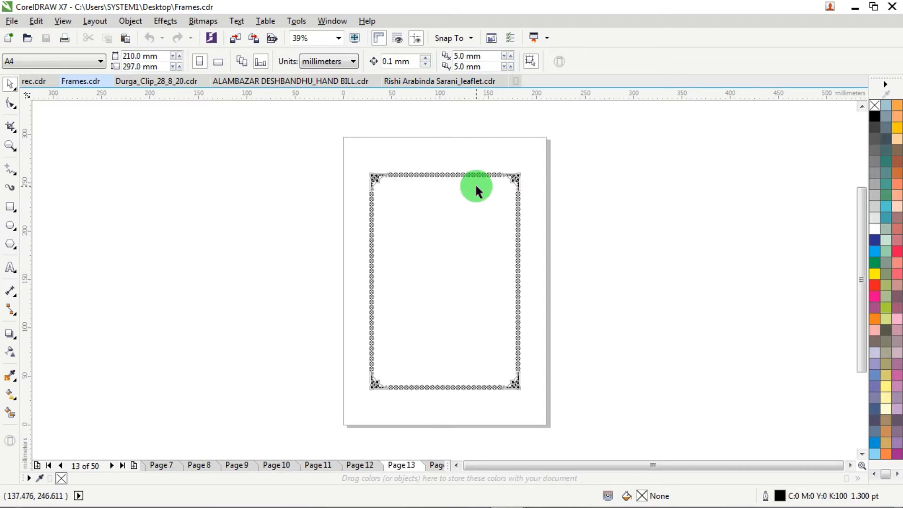
pyautogui.press('pagedown')
pyautogui.press('pagedown')
pyautogui.press('pagedown')
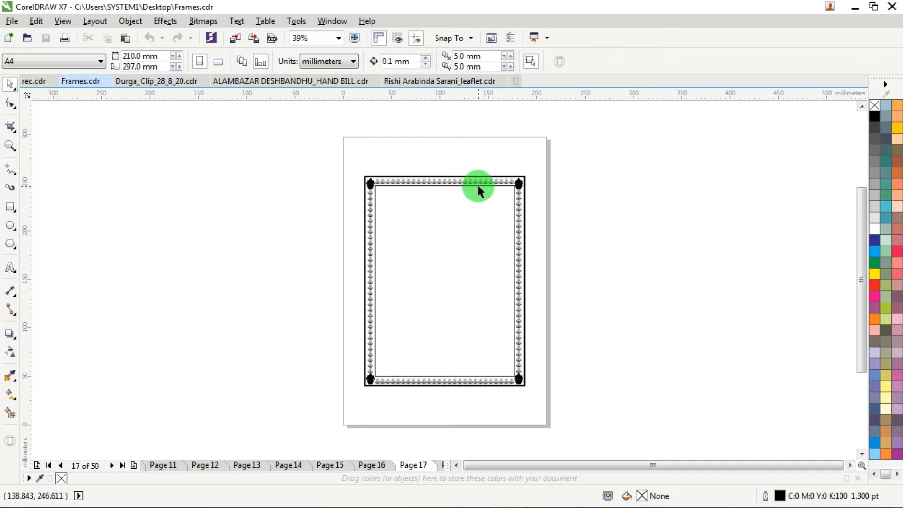
pyautogui.press('pagedown')
pyautogui.press('pagedown')
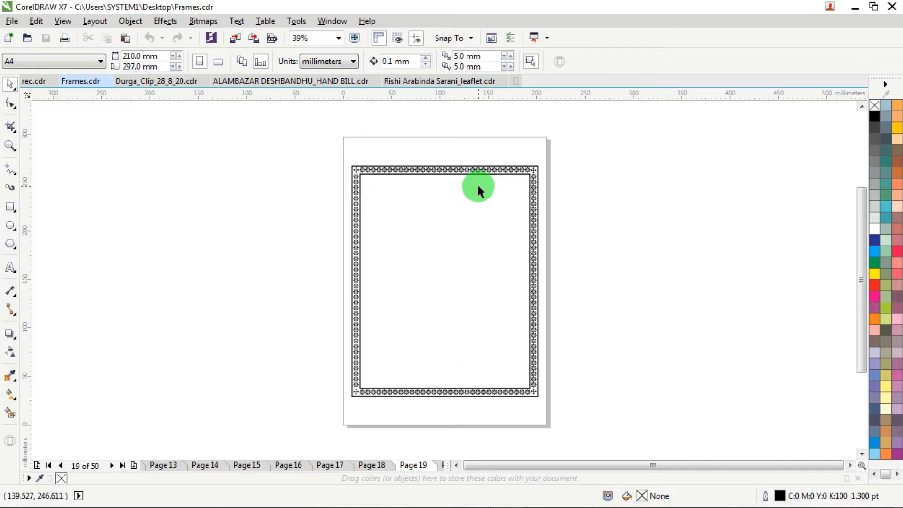
# - Browse the pages of Durga clip art in Durga_Clip_28_8_20.cdr and inspect the drawings on pages 6 and 2 up close
pyautogui.click(131, 80)
pyautogui.scroll(2, 409, 204)
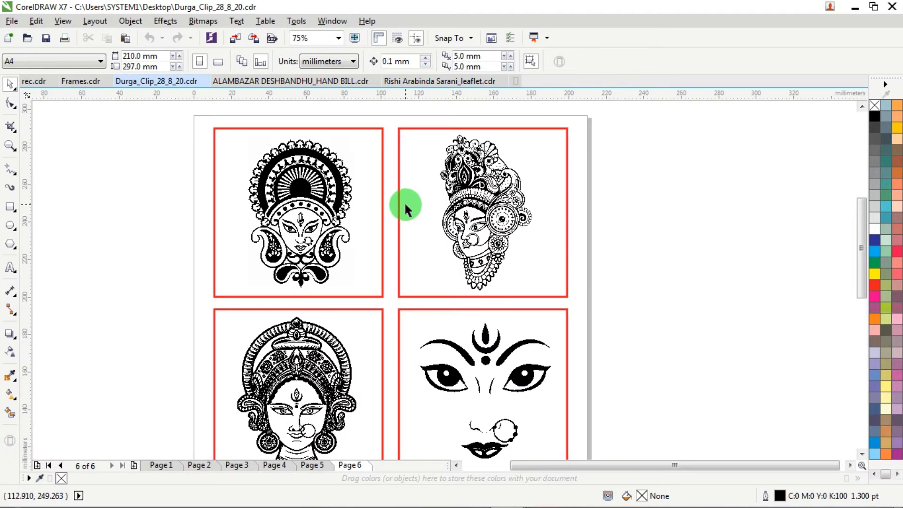
pyautogui.scroll(2, 407, 209)
pyautogui.scroll(-4, 408, 209)
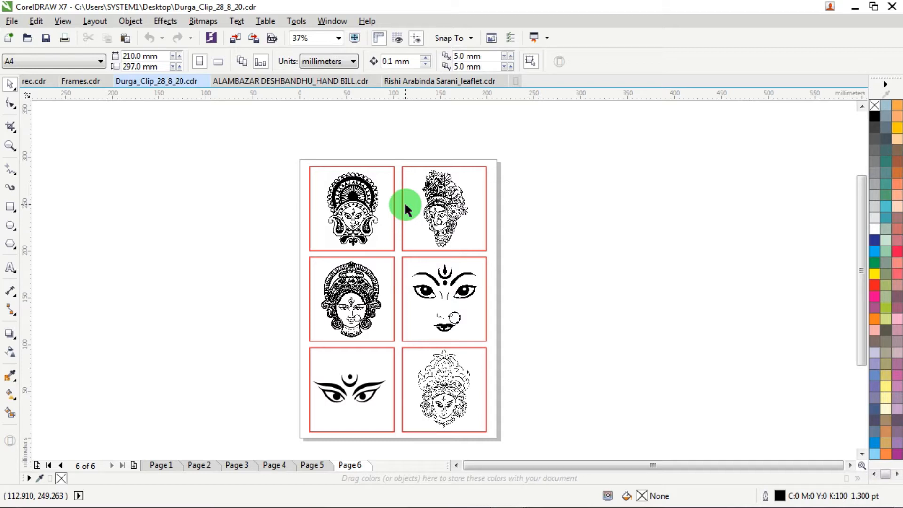
pyautogui.press('pagedown')
pyautogui.press('Escape')
pyautogui.press('pageup')
pyautogui.press('pageup')
pyautogui.press('pageup')
pyautogui.press('pageup')
pyautogui.press('pageup')
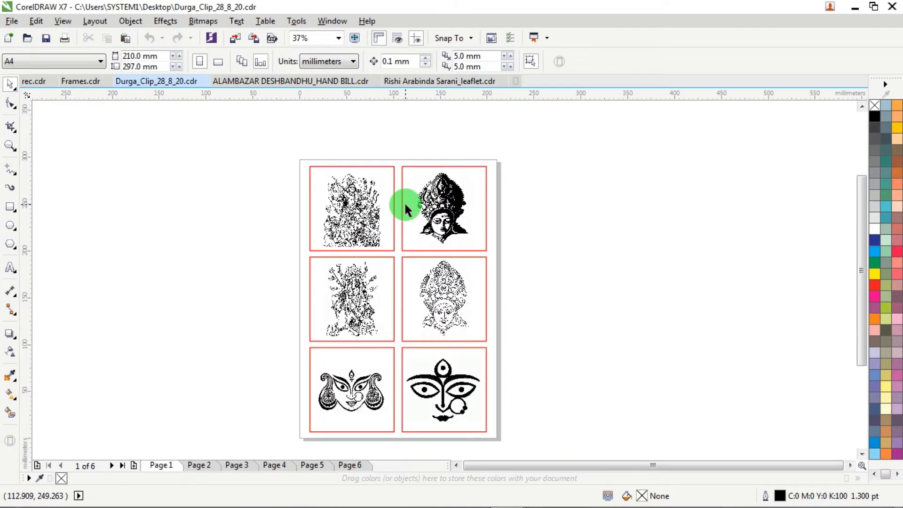
pyautogui.press('pageup')
pyautogui.press('Escape')
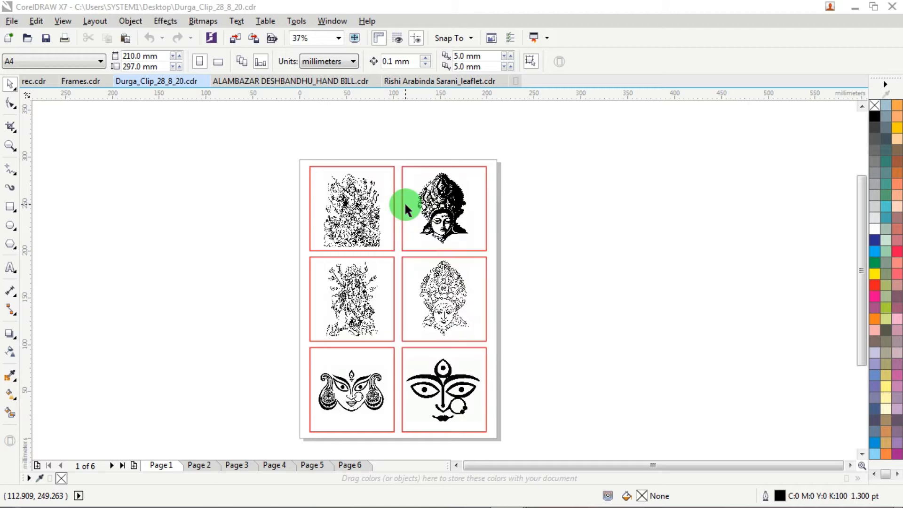
pyautogui.click(406, 205)
pyautogui.press('pagedown')
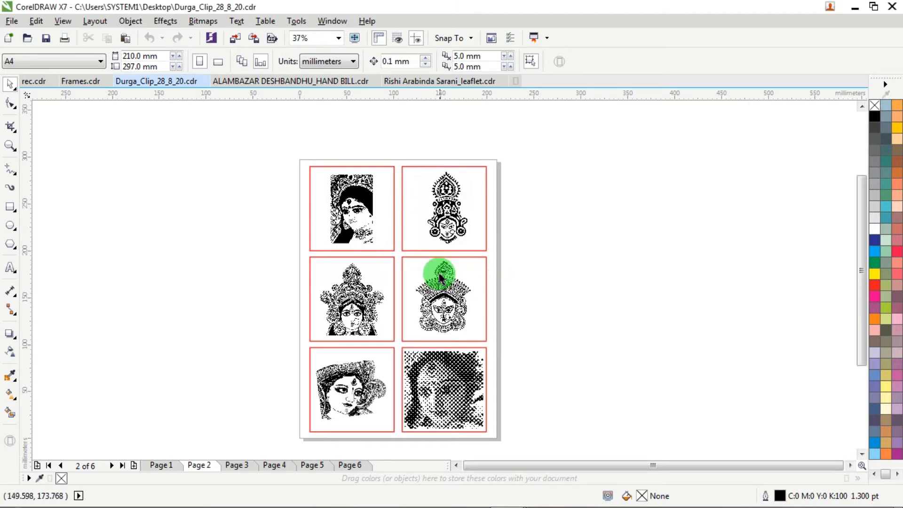
pyautogui.scroll(1, 440, 276)
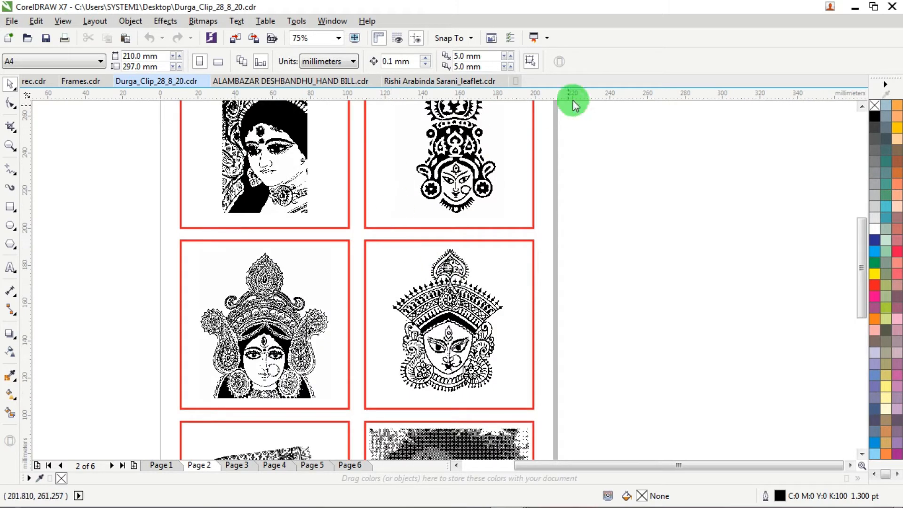
# - Close every open document except rec.cdr, discarding the changes to Durga_Clip_28_8_20
pyautogui.click(503, 81)
pyautogui.click(375, 81)
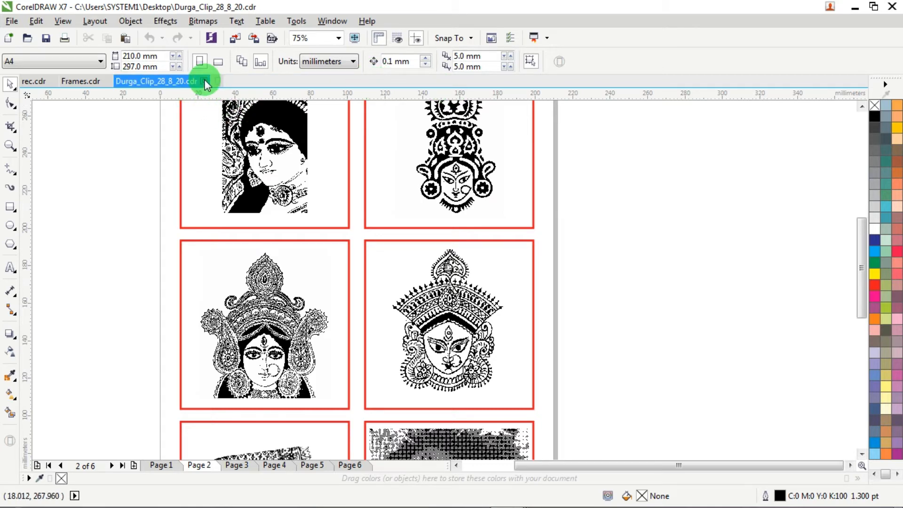
pyautogui.click(217, 81)
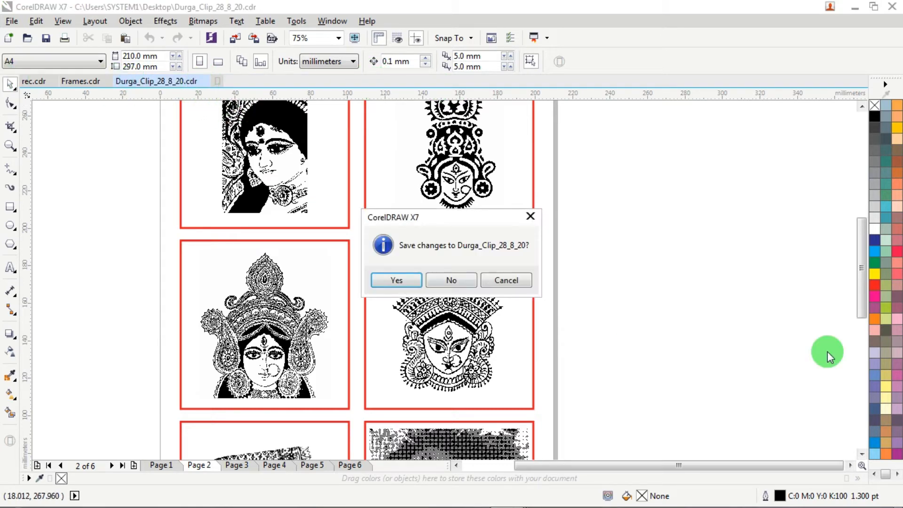
pyautogui.click(454, 279)
pyautogui.click(117, 80)
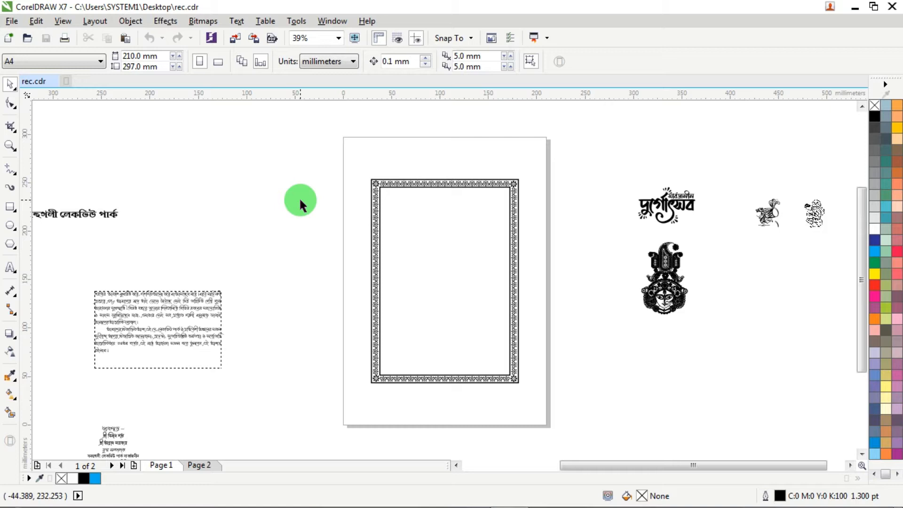
# - Examine the puja schedule layout on page 2 of rec.cdr
pyautogui.press('pagedown')
pyautogui.scroll(4, 439, 201)
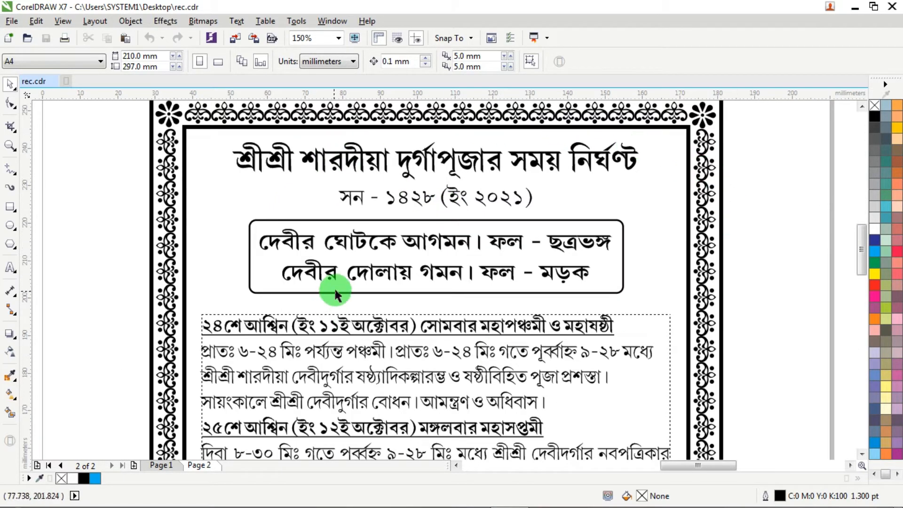
pyautogui.scroll(-2, 337, 291)
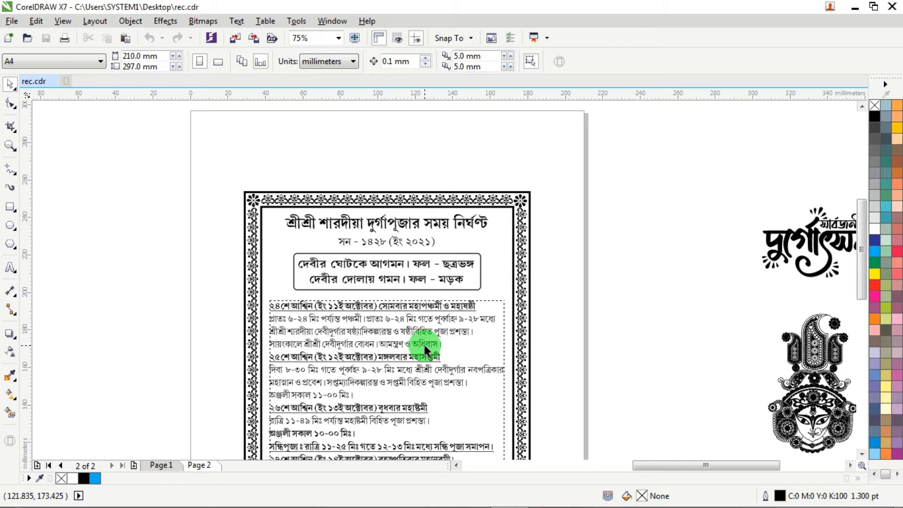
pyautogui.scroll(-2, 424, 348)
pyautogui.scroll(2, 422, 345)
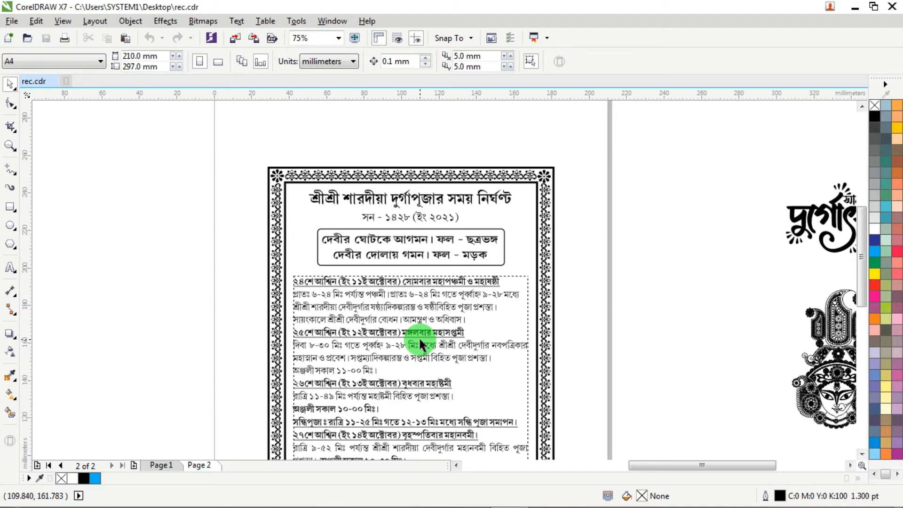
# - Import image 1 from the desktop onto page 1 at its original size and place it just left of the empty ornamental frame
pyautogui.press('pageup')
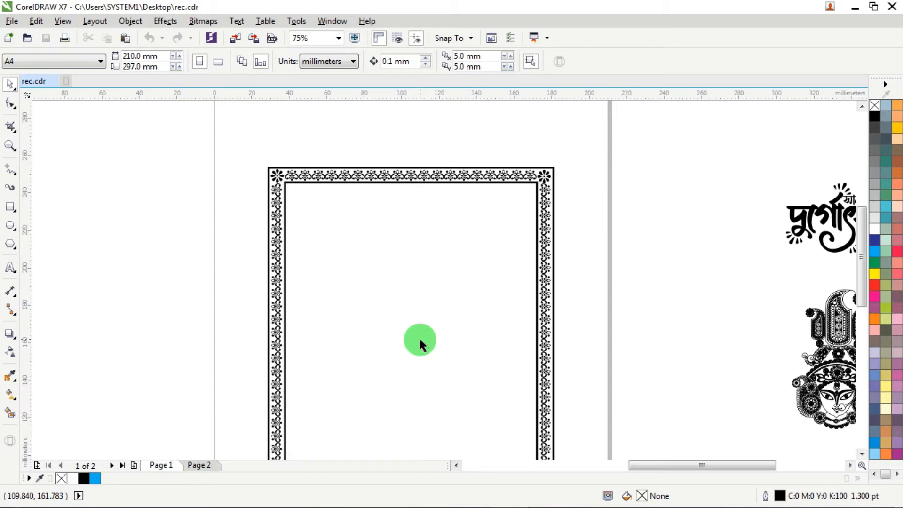
pyautogui.scroll(-3, 447, 329)
pyautogui.scroll(-1, 447, 331)
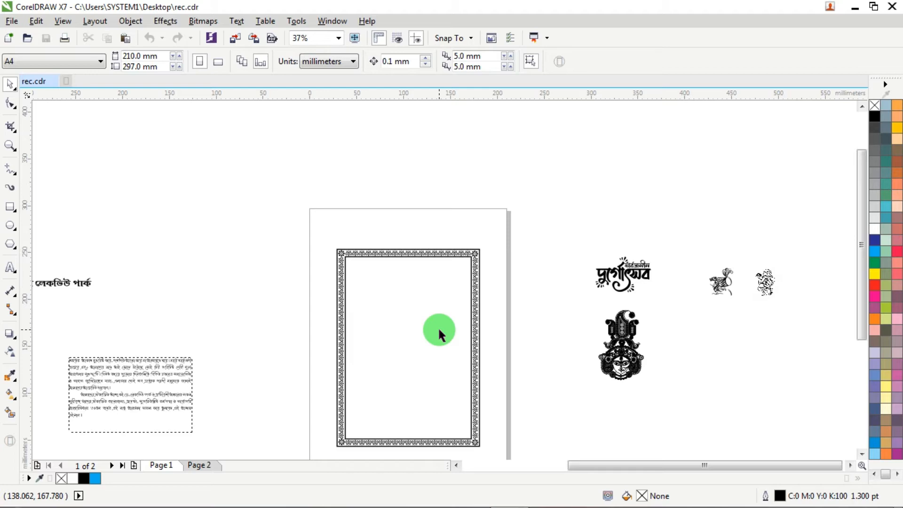
pyautogui.hotkey('ctrl', 'i')
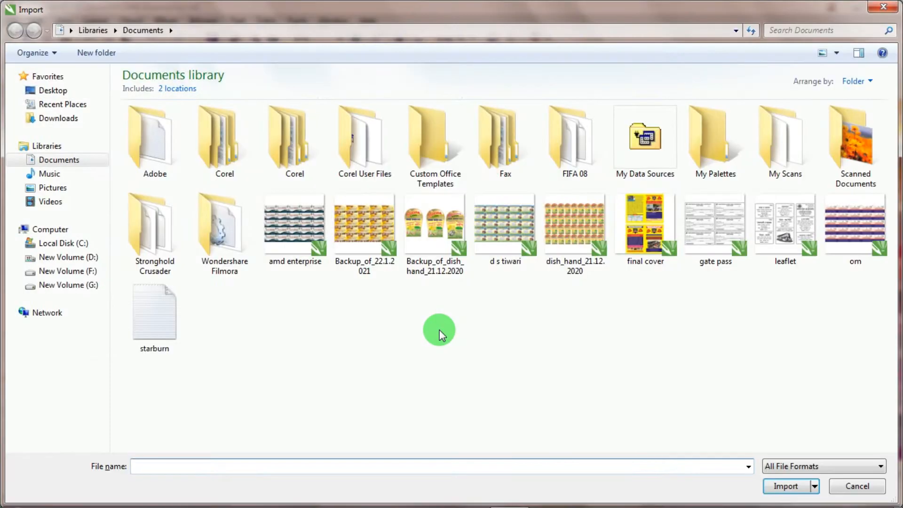
pyautogui.click(53, 91)
pyautogui.click(430, 183)
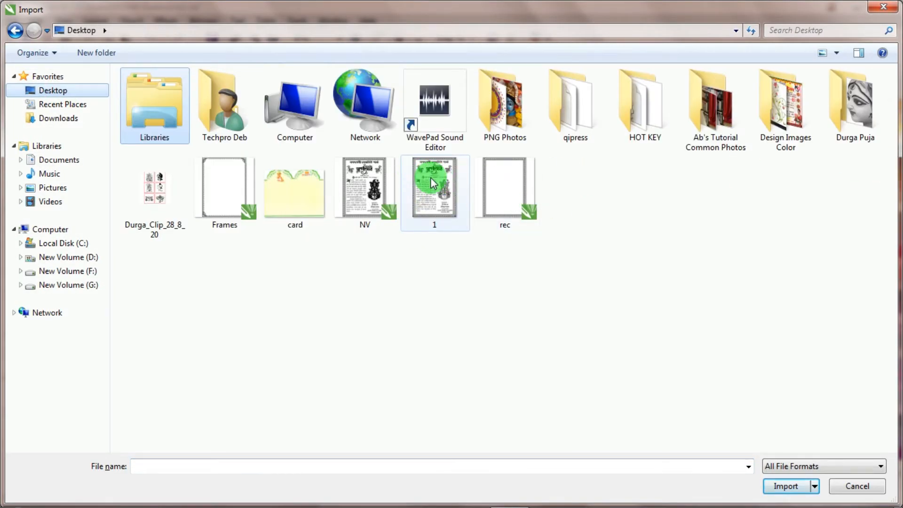
pyautogui.doubleClick(433, 183)
pyautogui.click(236, 173)
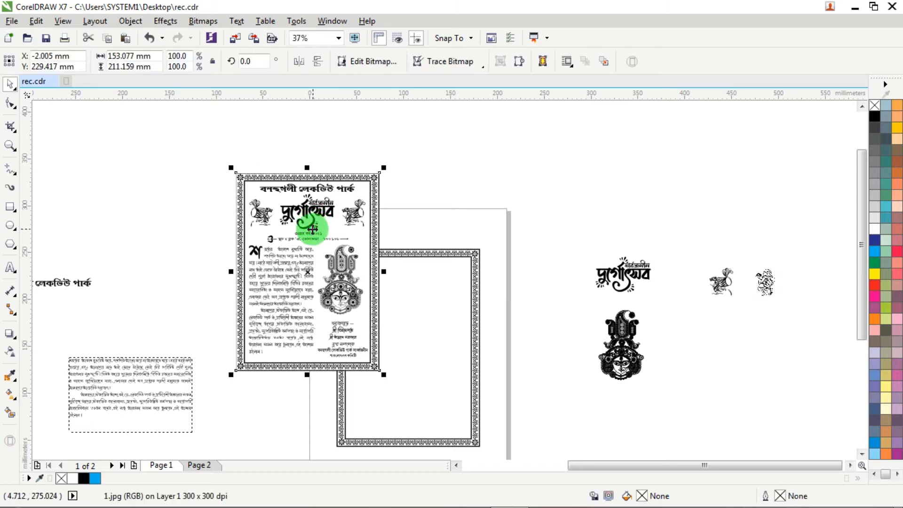
pyautogui.moveTo(248, 221); pyautogui.dragTo(255, 314)
# - Examine the heading, logo and drummer artwork in the imported leaflet image up close
pyautogui.scroll(2, 261, 305)
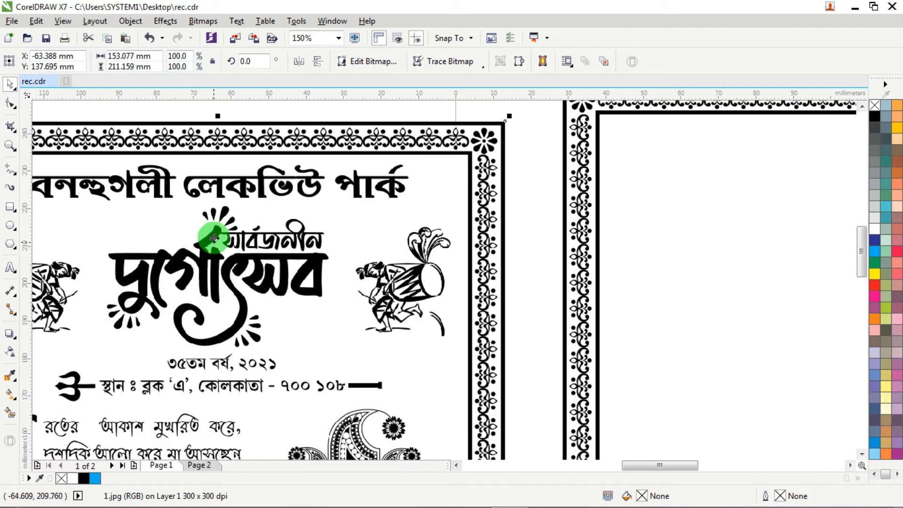
pyautogui.scroll(-1, 242, 202)
pyautogui.scroll(-1, 241, 202)
pyautogui.scroll(2, 211, 196)
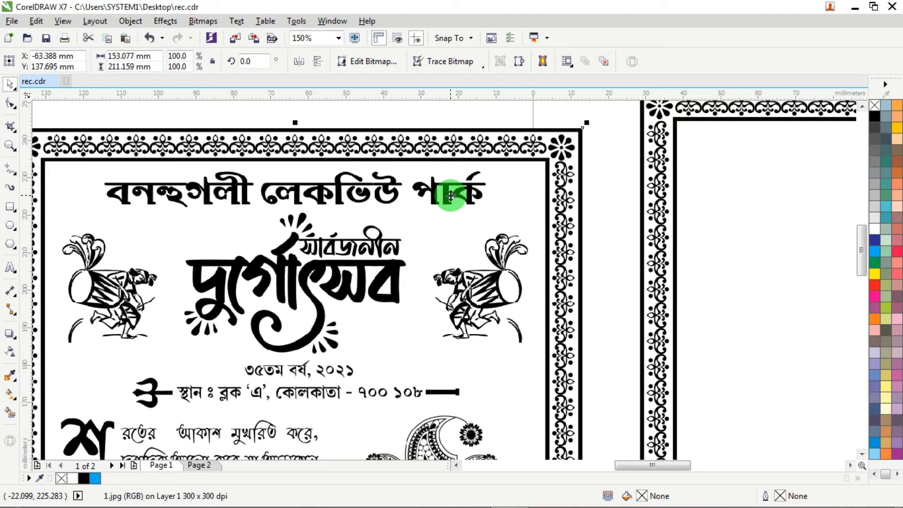
# - Move the loose Bengali park-name heading from the pasteboard into the upper part of the empty ornamental frame
pyautogui.scroll(-3, 491, 217)
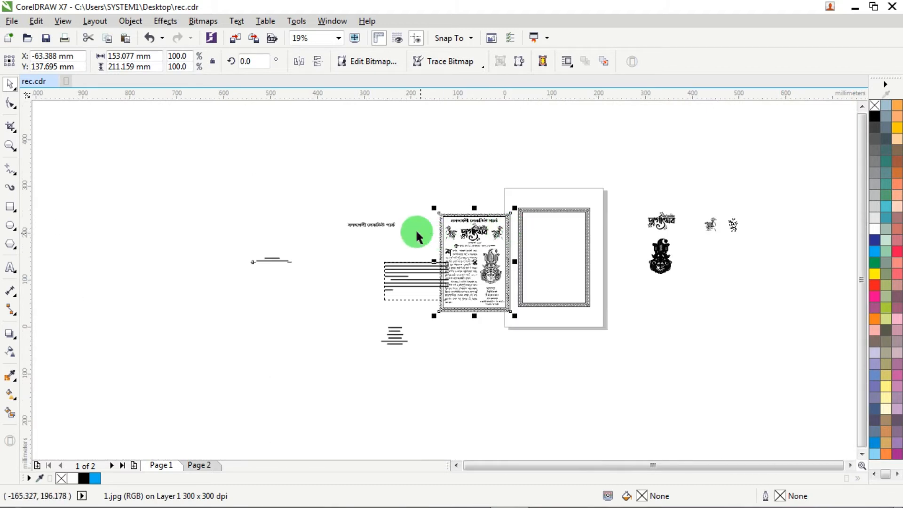
pyautogui.scroll(1, 416, 235)
pyautogui.moveTo(368, 226); pyautogui.dragTo(720, 219)
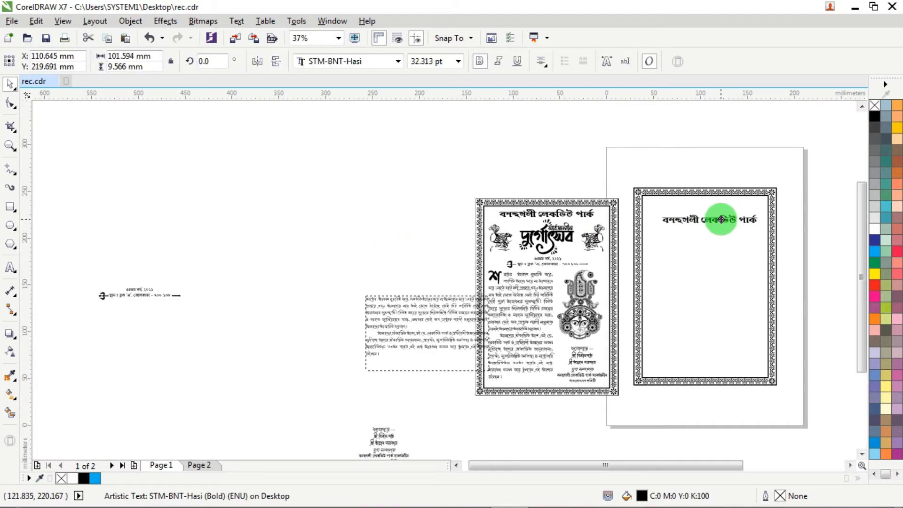
pyautogui.scroll(3, 721, 220)
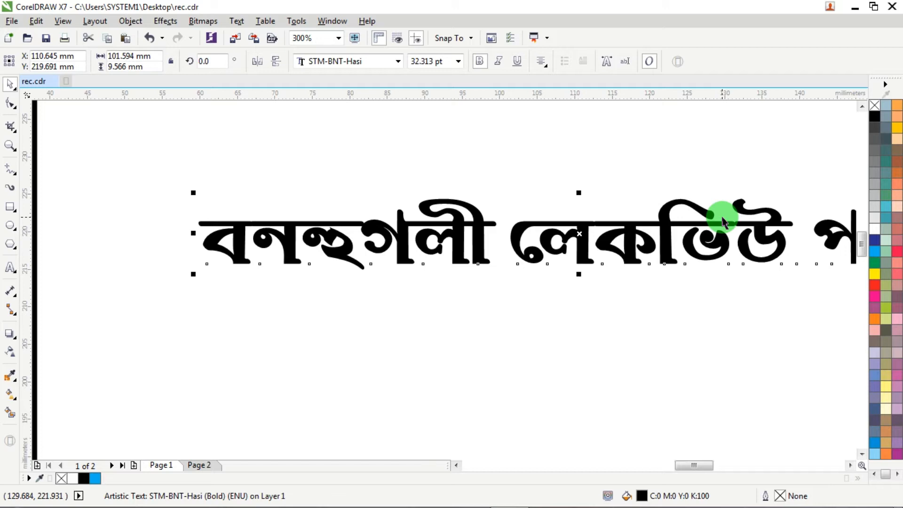
pyautogui.scroll(-2, 722, 221)
pyautogui.scroll(1, 781, 197)
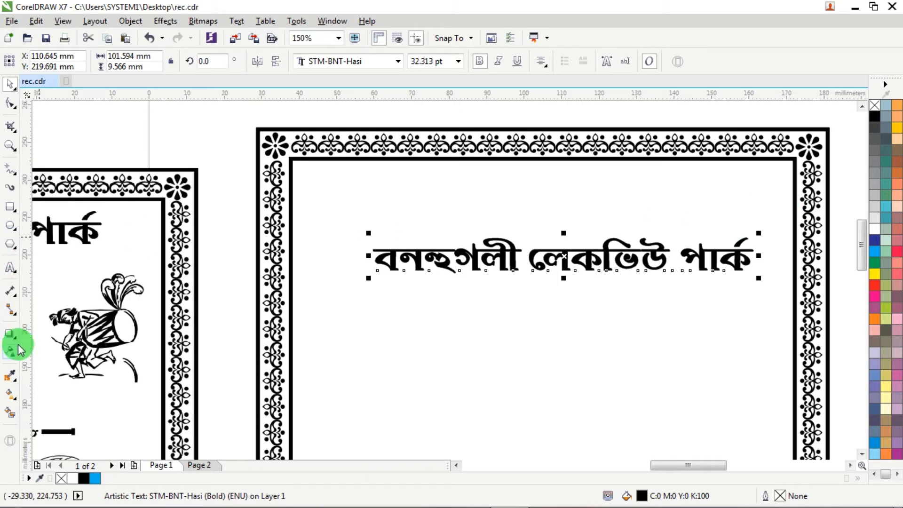
# - Try arching the park-name heading upward with a single-arc envelope, and undo the bend
pyautogui.click(11, 332)
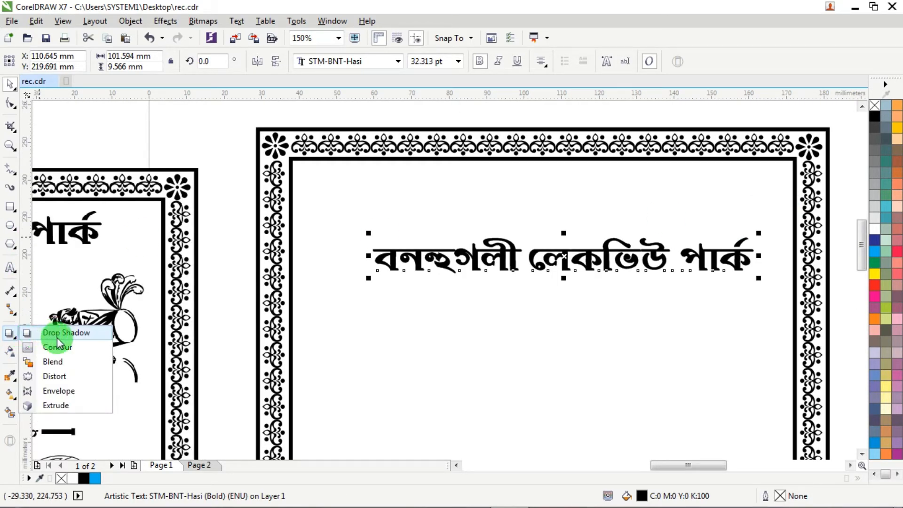
pyautogui.click(59, 390)
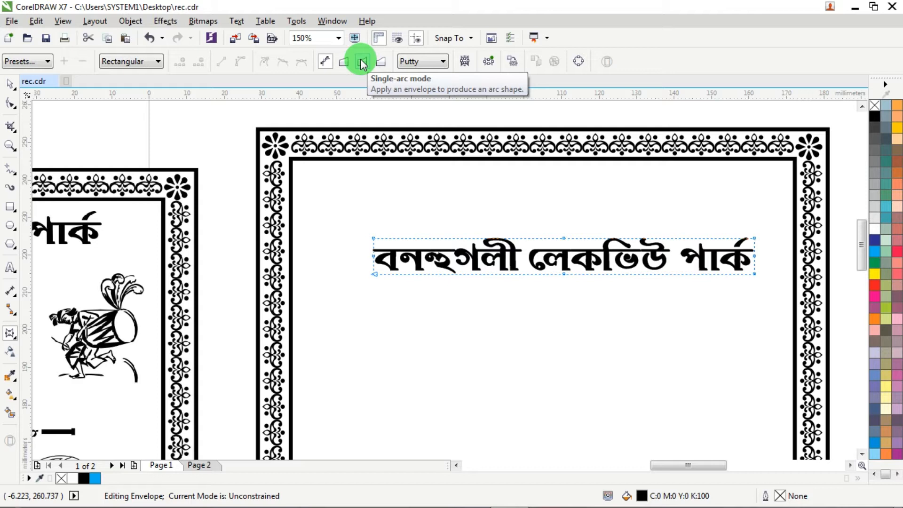
pyautogui.click(362, 63)
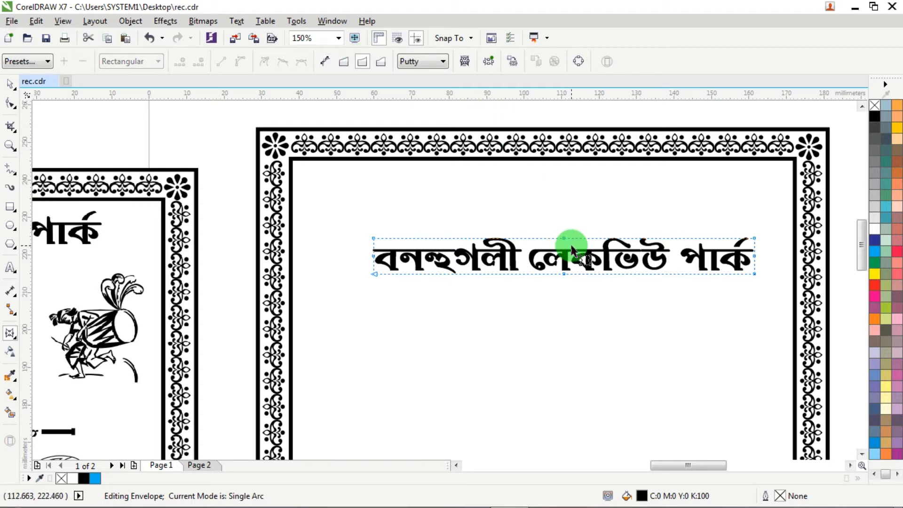
pyautogui.moveTo(564, 239); pyautogui.dragTo(559, 192)
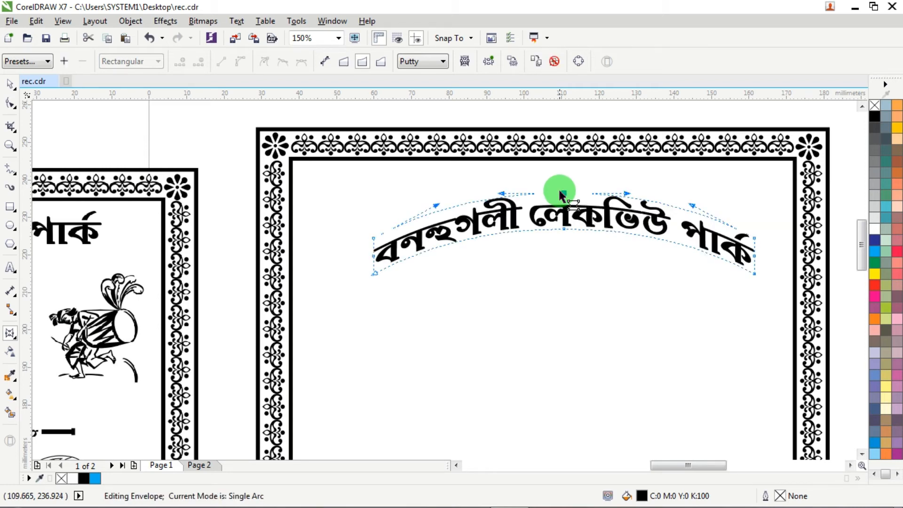
pyautogui.hotkey('ctrl', 'z')
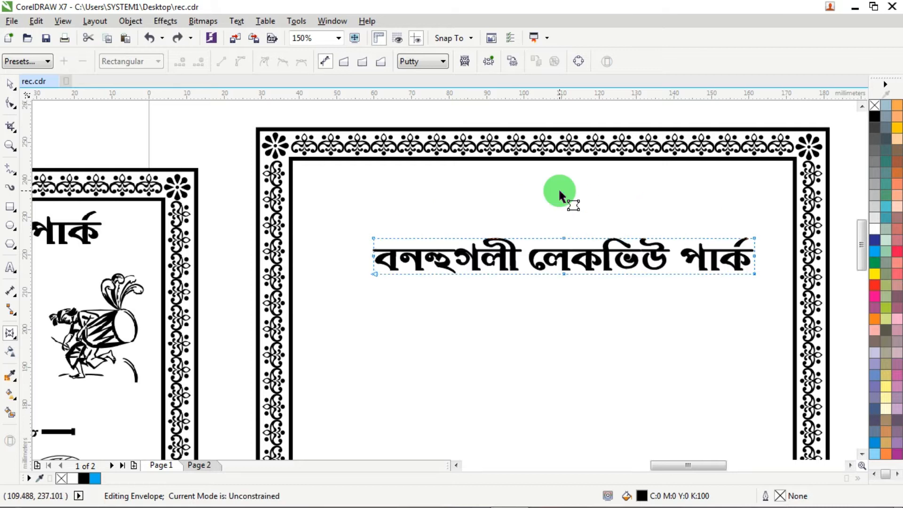
# - Raise the park-name heading to just below the frame's upper border and centre it horizontally on the frame
pyautogui.click(10, 83)
pyautogui.moveTo(562, 254); pyautogui.dragTo(551, 194)
pyautogui.scroll(-2, 551, 194)
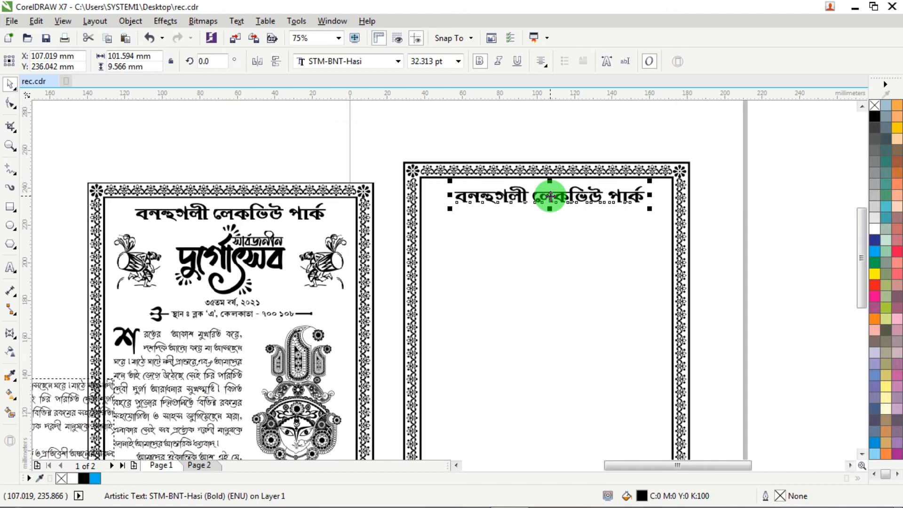
pyautogui.scroll(4, 553, 195)
pyautogui.scroll(-4, 553, 179)
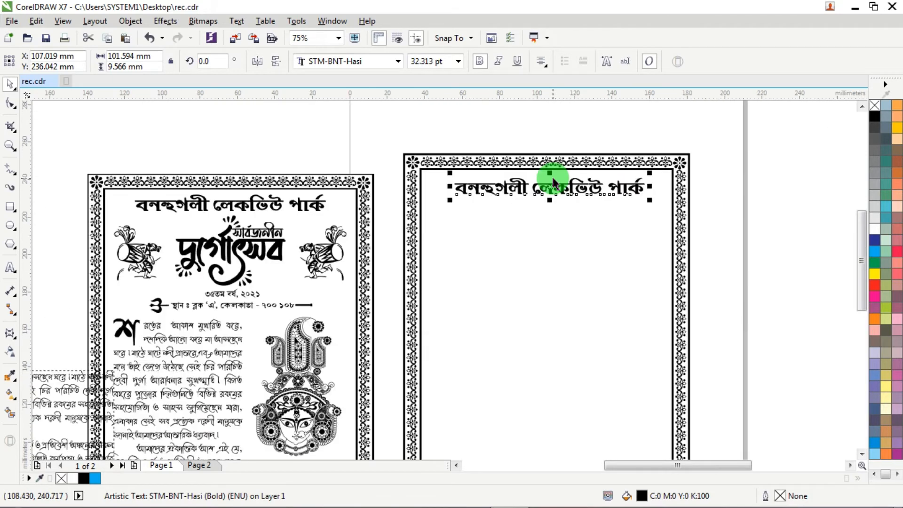
pyautogui.keyDown('shift'); pyautogui.click(444, 157); pyautogui.keyUp('shift')
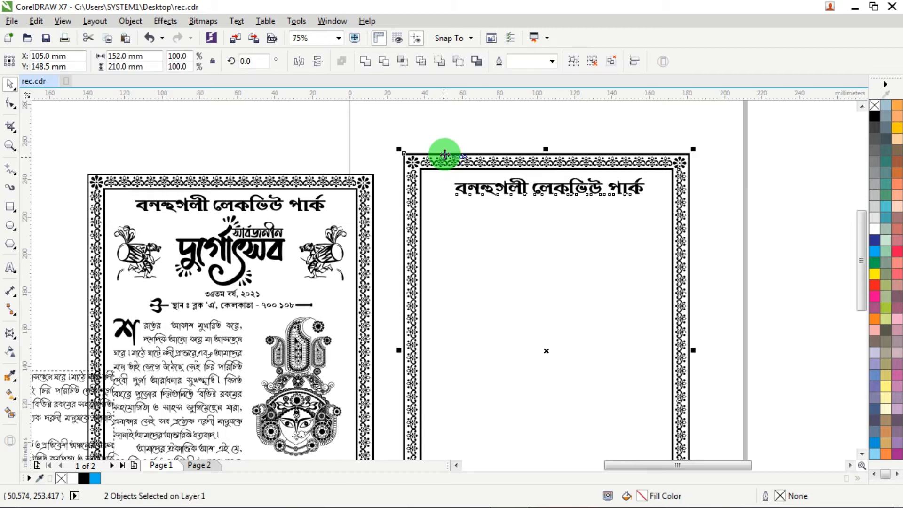
pyautogui.click(478, 136)
pyautogui.click(536, 190)
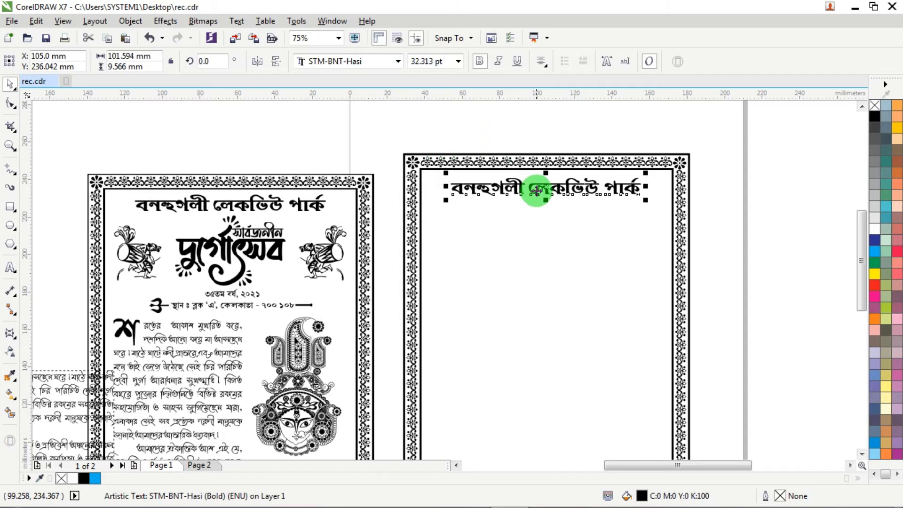
# - Place the Durga Puja logo from the pasteboard just below the heading and centre it horizontally on the frame
pyautogui.scroll(-2, 639, 250)
pyautogui.scroll(1, 616, 185)
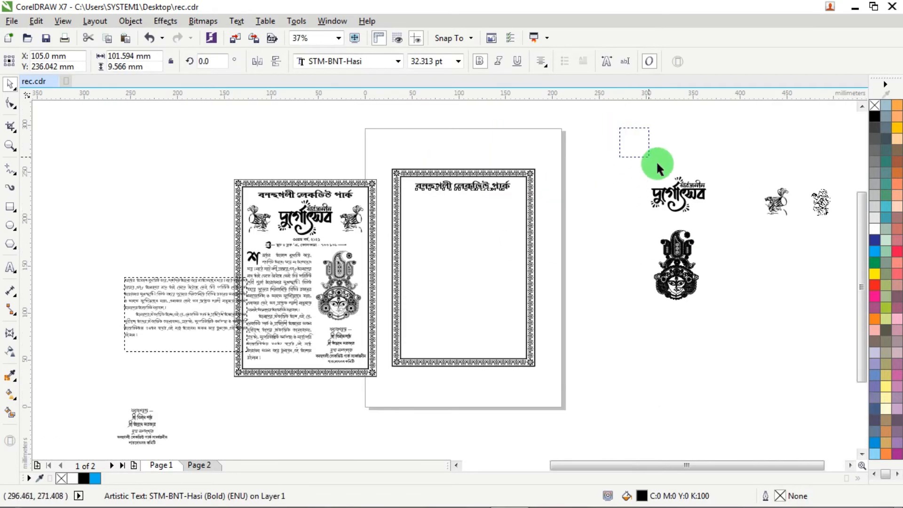
pyautogui.moveTo(656, 164); pyautogui.dragTo(732, 226)
pyautogui.moveTo(682, 192); pyautogui.dragTo(450, 191)
pyautogui.scroll(2, 467, 202)
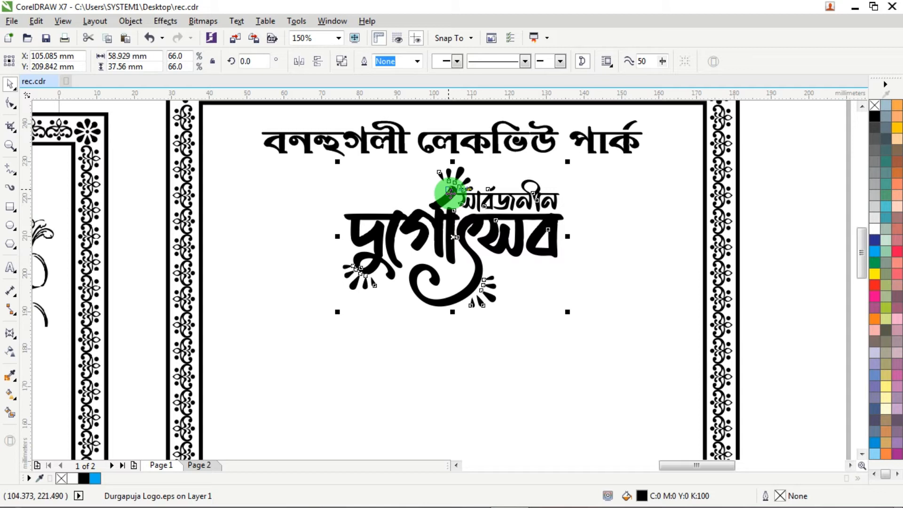
pyautogui.moveTo(450, 190)
pyautogui.mouseDown()
pyautogui.moveTo(491, 189)
pyautogui.moveTo(484, 193)
pyautogui.mouseUp()
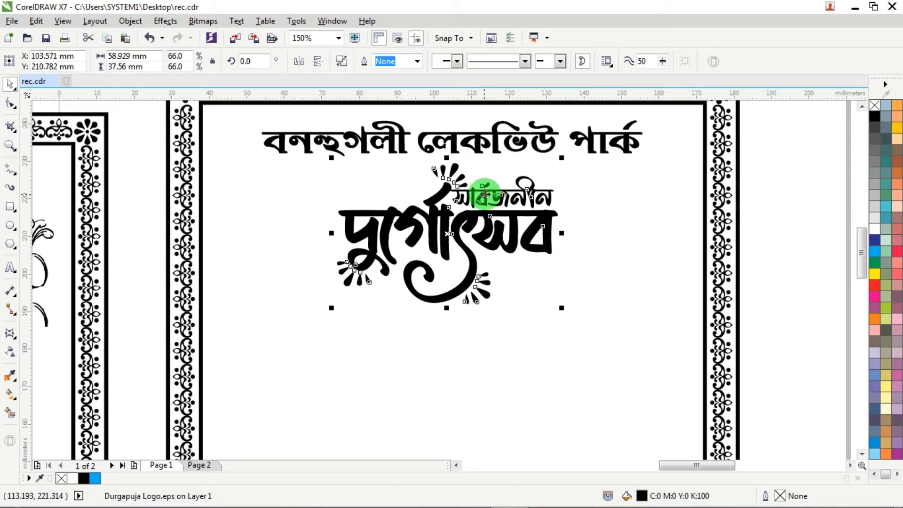
pyautogui.moveTo(485, 194); pyautogui.dragTo(467, 218)
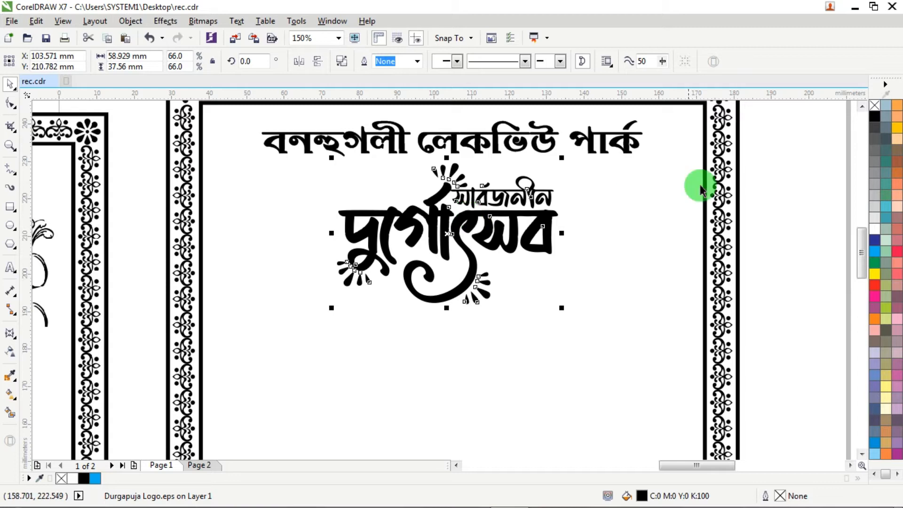
pyautogui.click(738, 169)
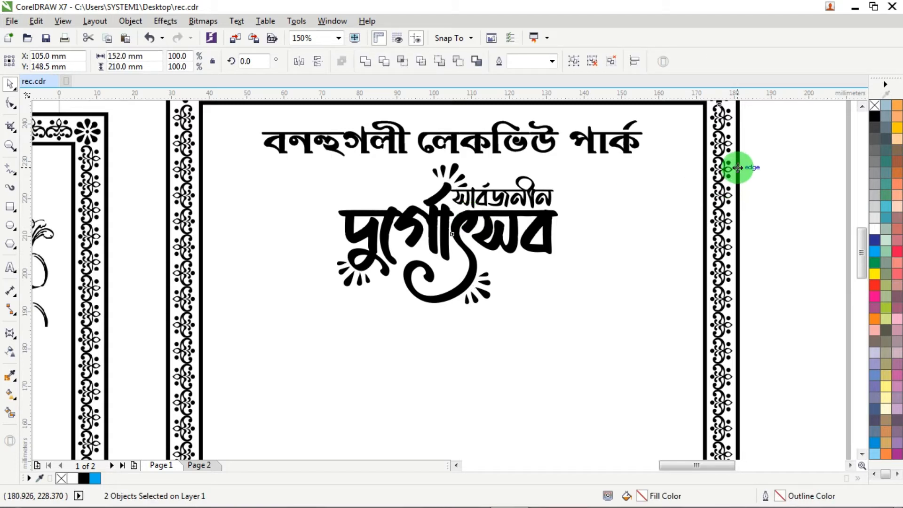
pyautogui.press('c')
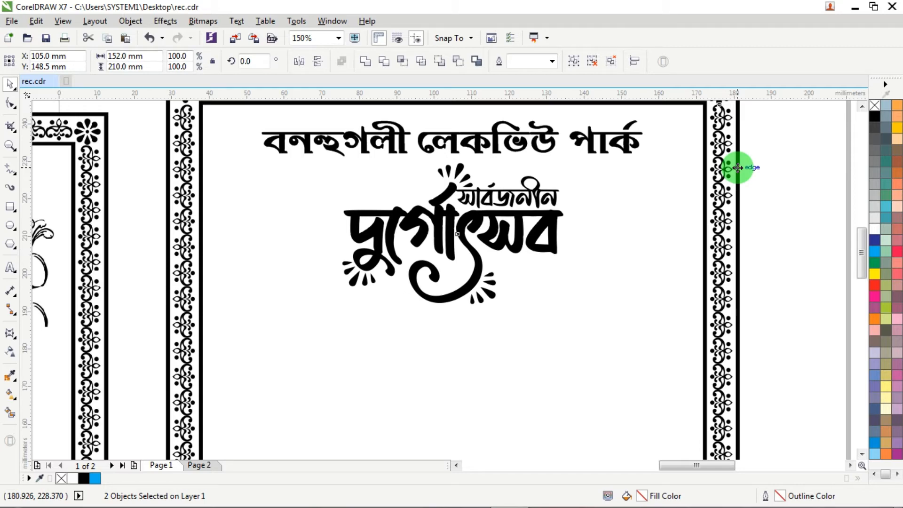
# - Following the reference image, move the drummer artwork from the pasteboard into the frame, to the right of the logo
pyautogui.scroll(-3, 611, 202)
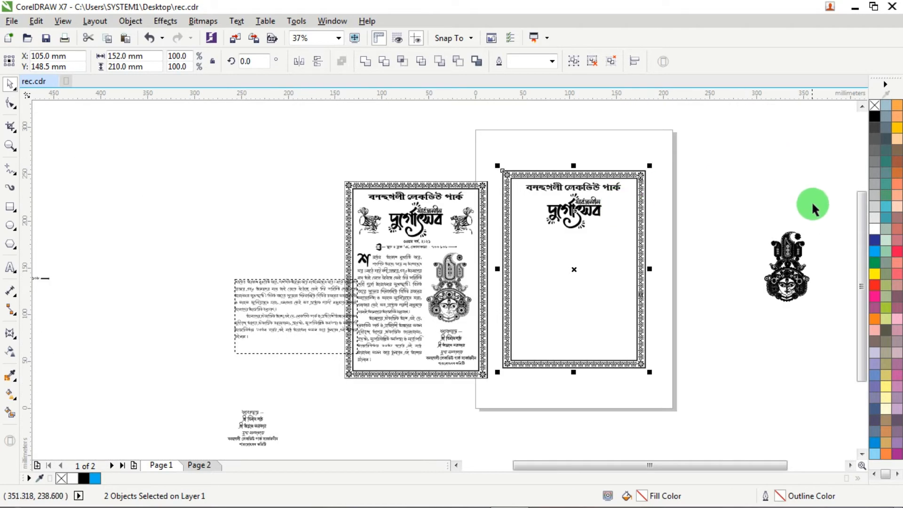
pyautogui.scroll(3, 403, 212)
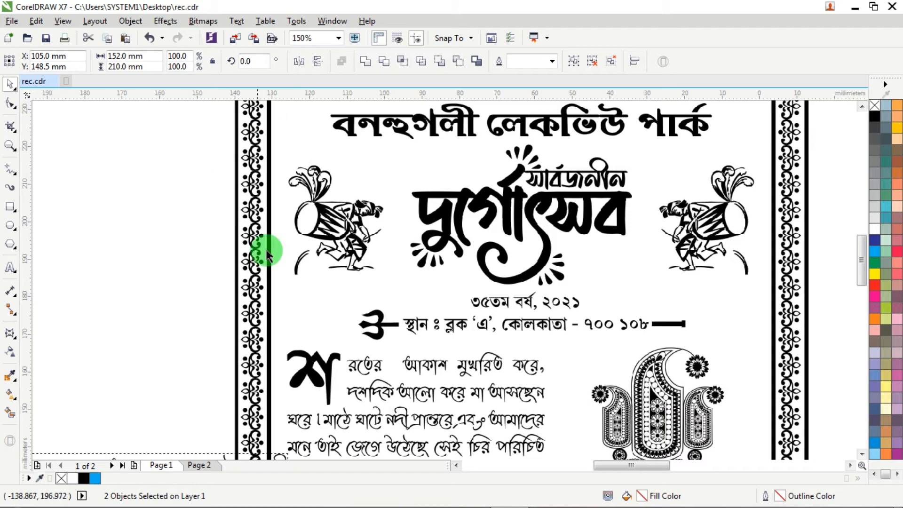
pyautogui.scroll(-3, 389, 238)
pyautogui.scroll(-2, 483, 227)
pyautogui.scroll(2, 503, 238)
pyautogui.moveTo(520, 179); pyautogui.dragTo(576, 257)
pyautogui.moveTo(560, 227); pyautogui.dragTo(292, 237)
pyautogui.scroll(3, 232, 224)
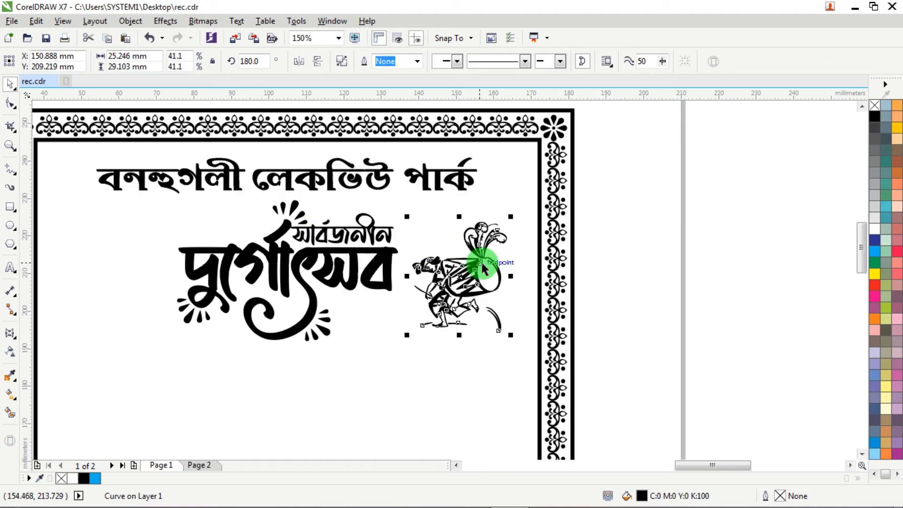
pyautogui.moveTo(479, 268); pyautogui.dragTo(491, 261)
# - Try a cyan fill on the drummer artwork, and undo the recolouring
pyautogui.scroll(5, 491, 261)
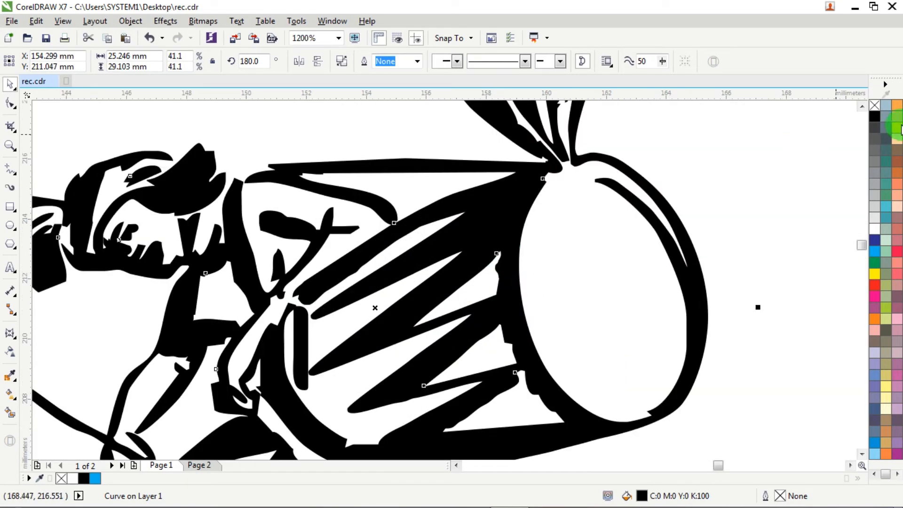
pyautogui.click(876, 256)
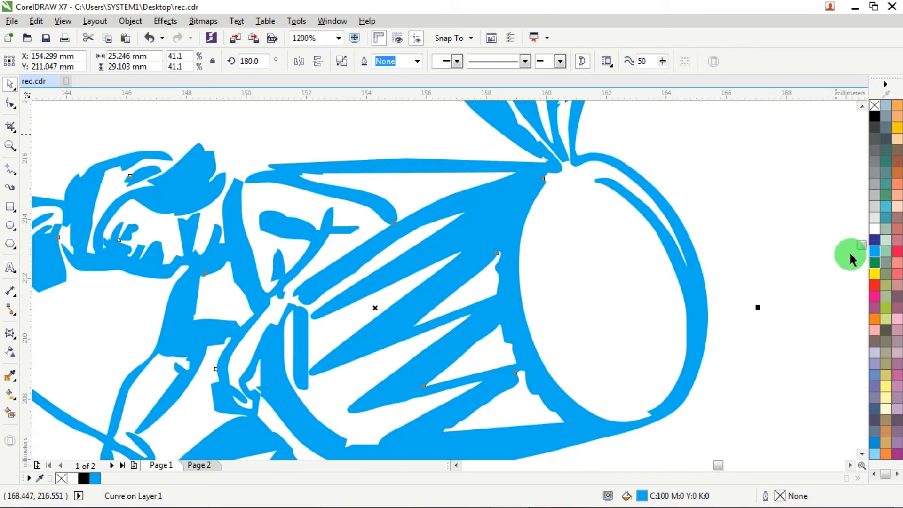
pyautogui.hotkey('ctrl', 'z')
# - Duplicate the drummer to the left of the logo at the same height and mirror the copy horizontally
pyautogui.scroll(-5, 388, 238)
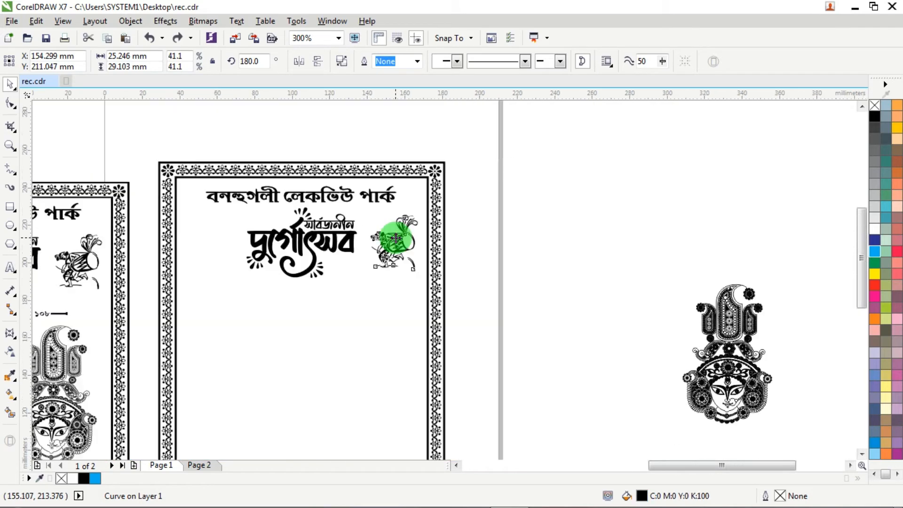
pyautogui.scroll(2, 402, 163)
pyautogui.scroll(-1, 472, 235)
pyautogui.moveTo(612, 244); pyautogui.dragTo(244, 241)
pyautogui.rightClick(243, 241)
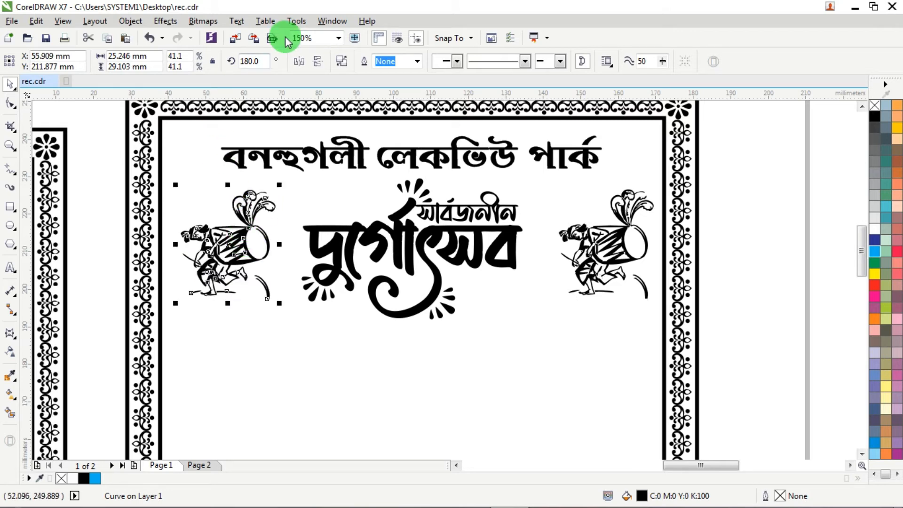
pyautogui.click(303, 63)
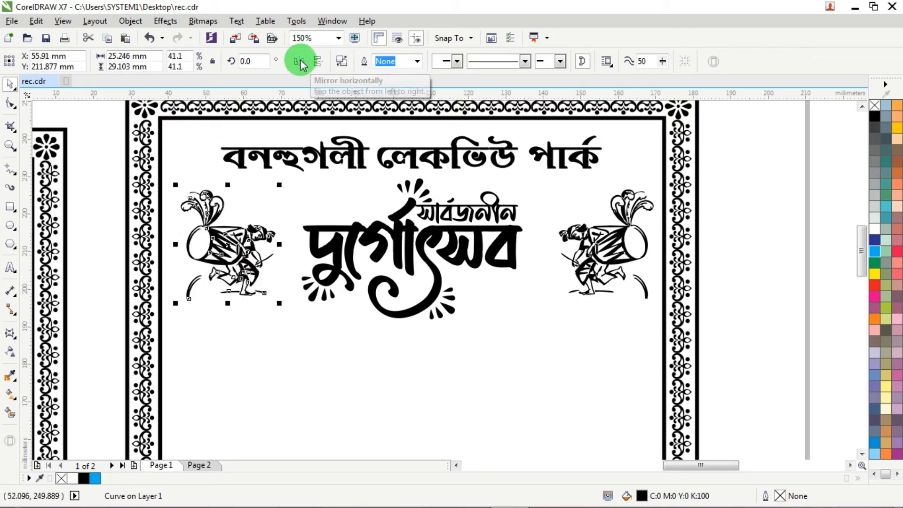
# - Align the vertical centres of the two drummers and group them
pyautogui.keyDown('shift'); pyautogui.click(622, 237); pyautogui.keyUp('shift')
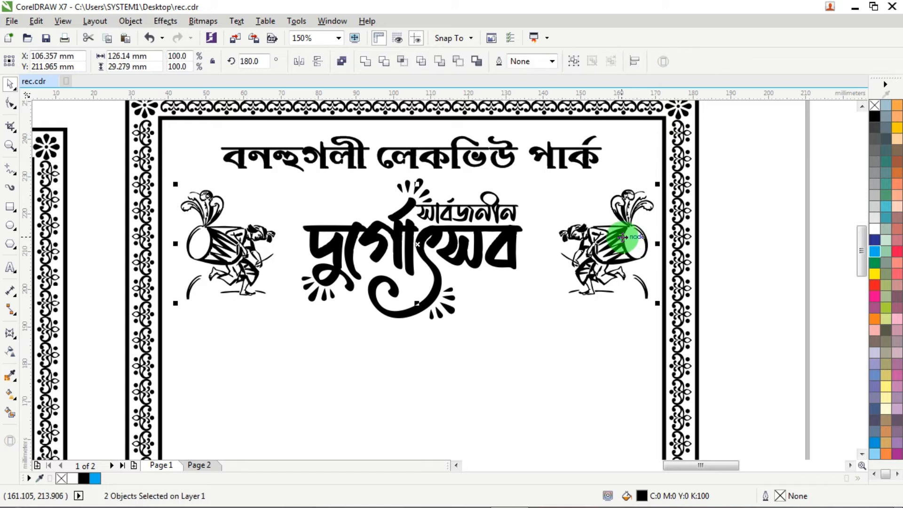
pyautogui.press('e')
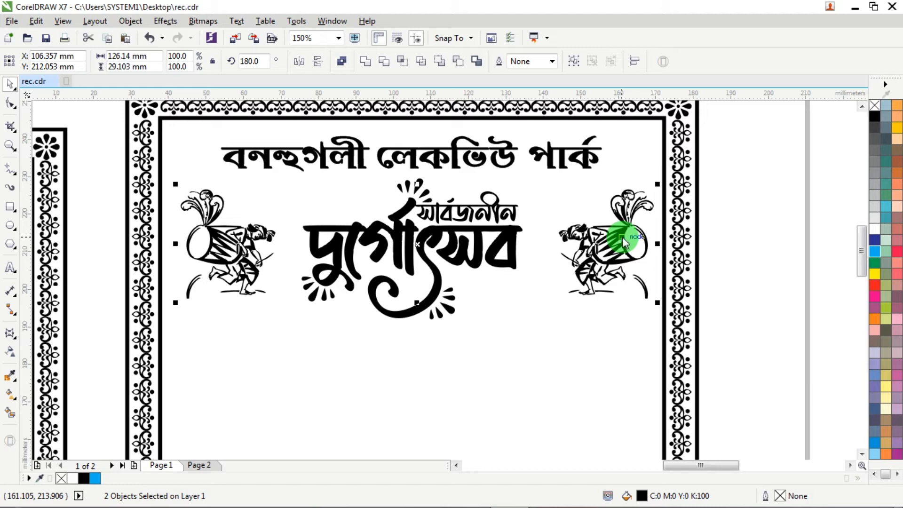
pyautogui.hotkey('ctrl', 'g')
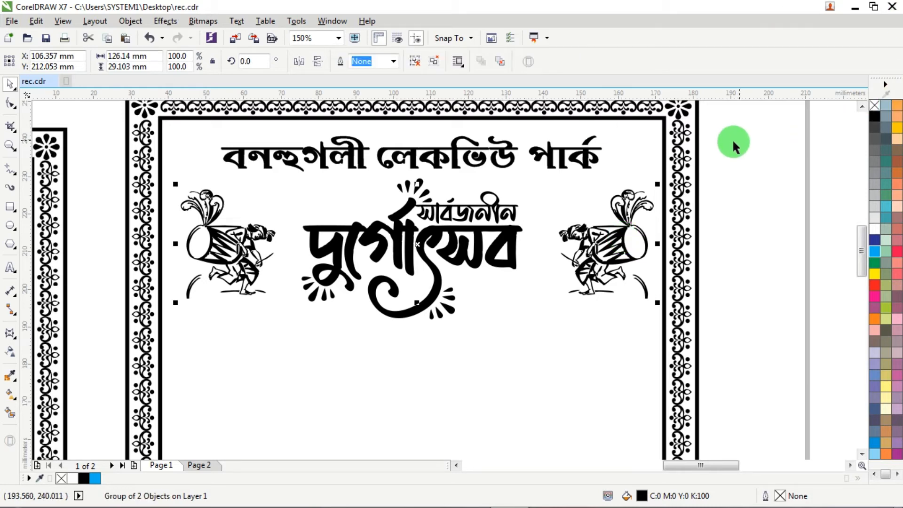
# - Centre the drummer group horizontally on the ornamental frame
pyautogui.keyDown('shift'); pyautogui.click(698, 139); pyautogui.keyUp('shift')
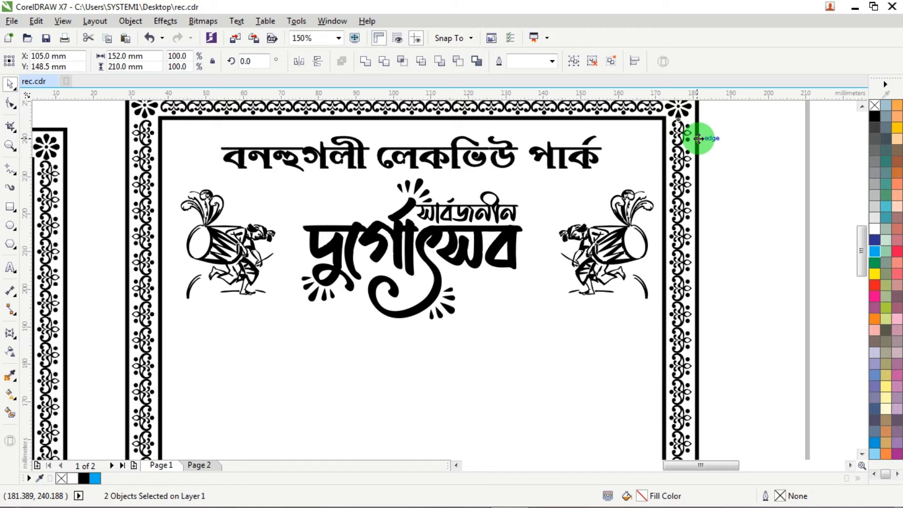
pyautogui.press('e')
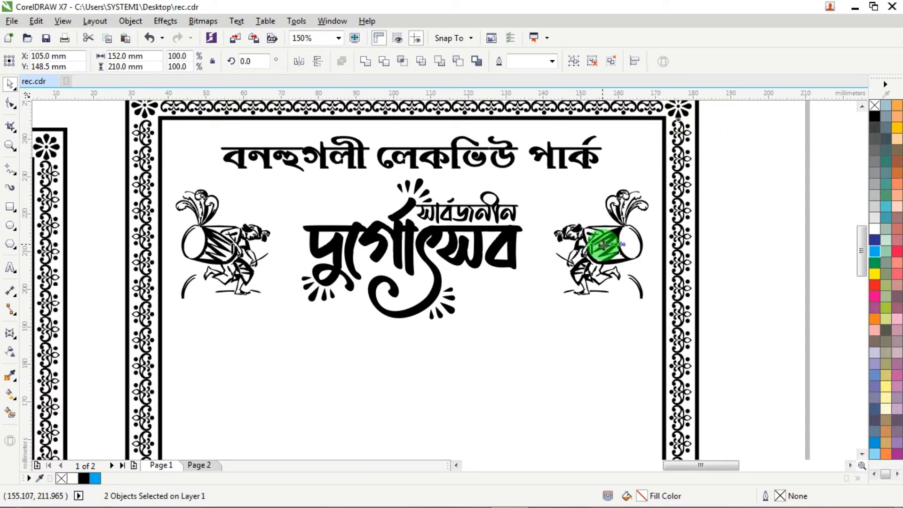
pyautogui.click(602, 259)
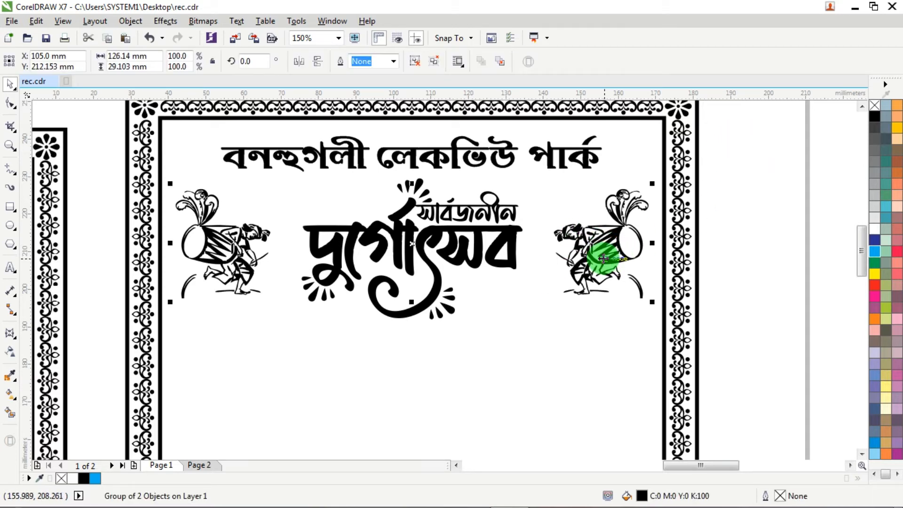
# - Move the goddess face artwork from the pasteboard into the lower right part of the frame, as in the reference image
pyautogui.scroll(-4, 602, 259)
pyautogui.moveTo(748, 314); pyautogui.dragTo(564, 327)
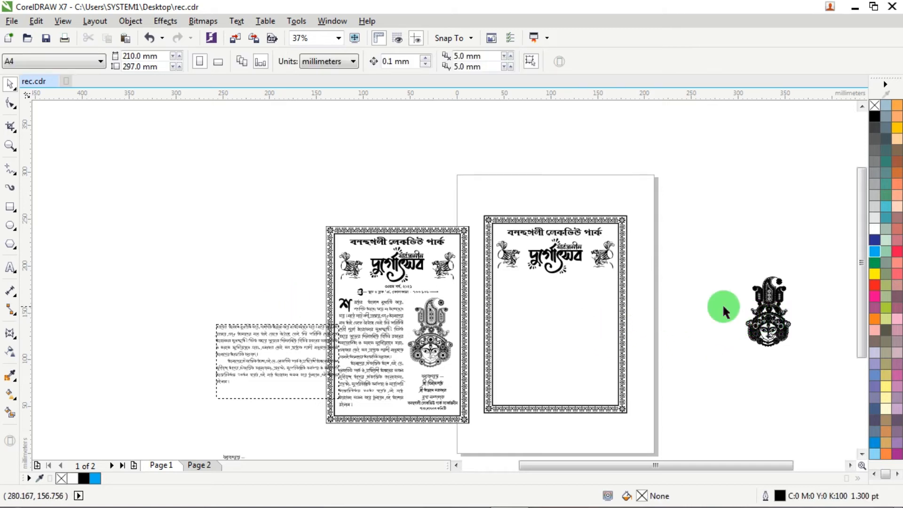
pyautogui.moveTo(768, 311); pyautogui.dragTo(558, 337)
pyautogui.scroll(-4, 470, 301)
pyautogui.scroll(4, 429, 326)
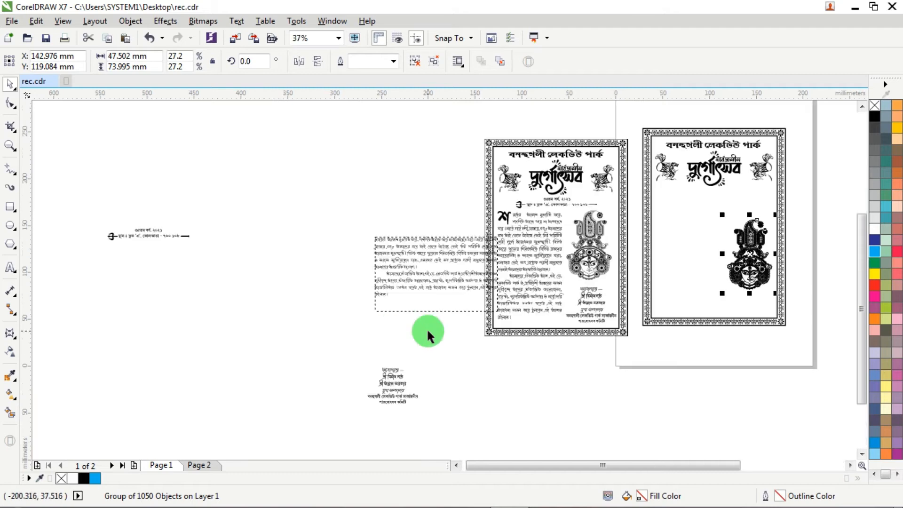
# - Move the closing thanks and signatory text from the pasteboard into the frame's lower right corner, just above the border
pyautogui.moveTo(302, 354); pyautogui.dragTo(756, 282)
pyautogui.scroll(4, 756, 291)
pyautogui.moveTo(697, 272); pyautogui.dragTo(685, 346)
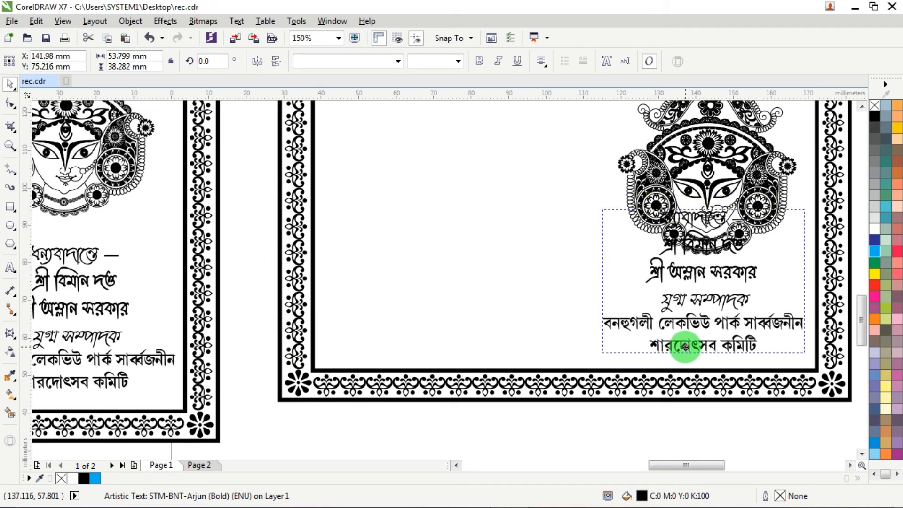
pyautogui.moveTo(685, 347); pyautogui.dragTo(688, 344)
pyautogui.scroll(-2, 689, 344)
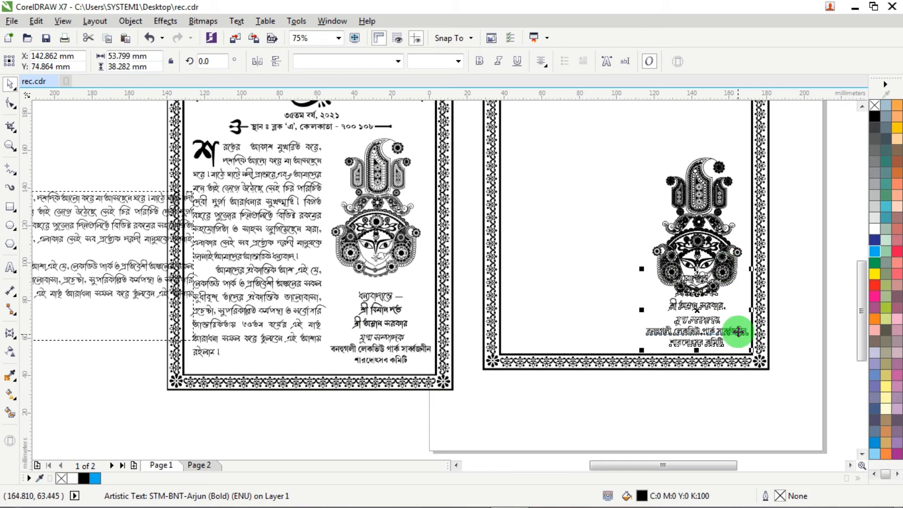
pyautogui.scroll(2, 677, 319)
pyautogui.scroll(-2, 631, 264)
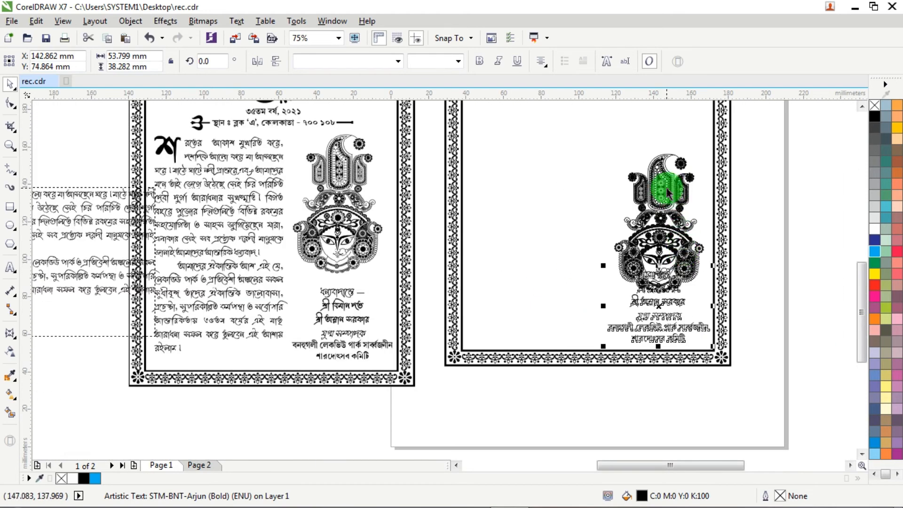
# - Raise the goddess face artwork so it sits just above the closing text without overlapping it
pyautogui.click(667, 191)
pyautogui.moveTo(649, 145); pyautogui.dragTo(650, 94)
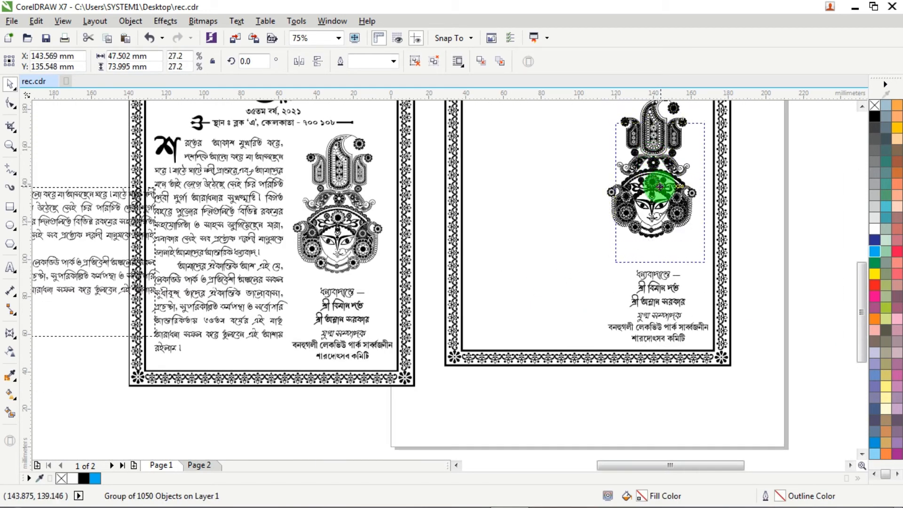
pyautogui.moveTo(660, 185); pyautogui.dragTo(669, 214)
pyautogui.click(657, 312)
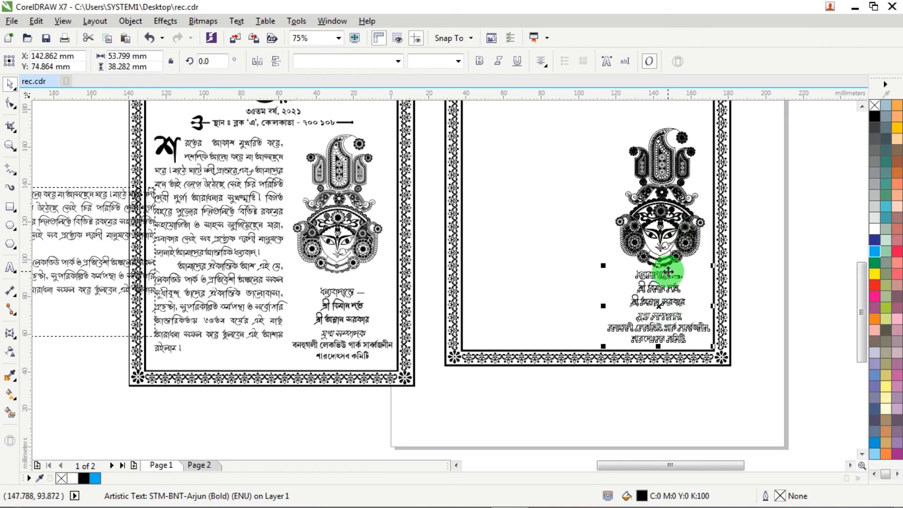
pyautogui.scroll(2, 668, 261)
pyautogui.moveTo(660, 219); pyautogui.dragTo(645, 210)
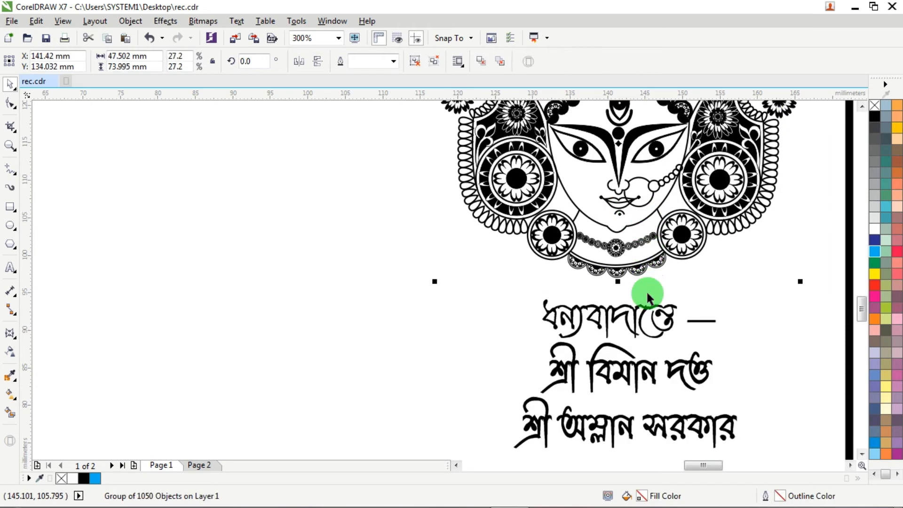
# - Align the vertical centres of the goddess face and the closing text below it
pyautogui.keyDown('shift'); pyautogui.click(631, 322); pyautogui.keyUp('shift')
pyautogui.scroll(-1, 629, 320)
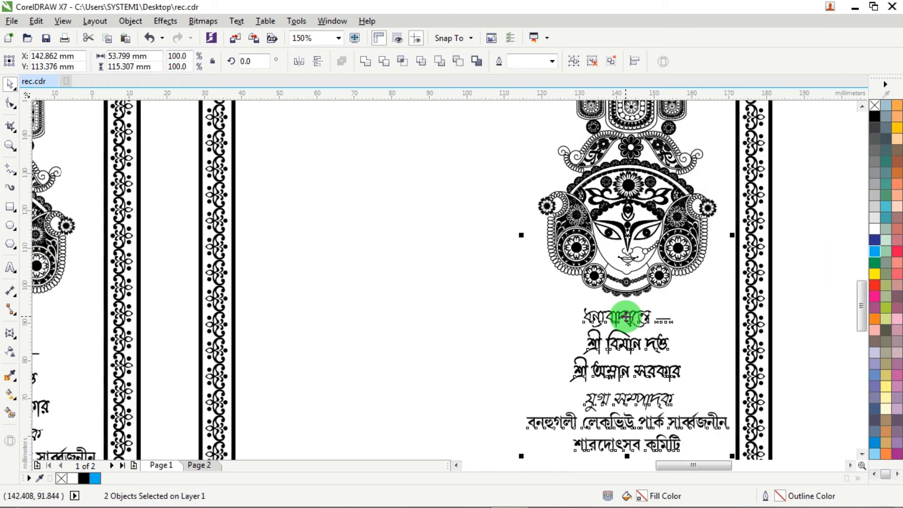
pyautogui.scroll(-2, 626, 317)
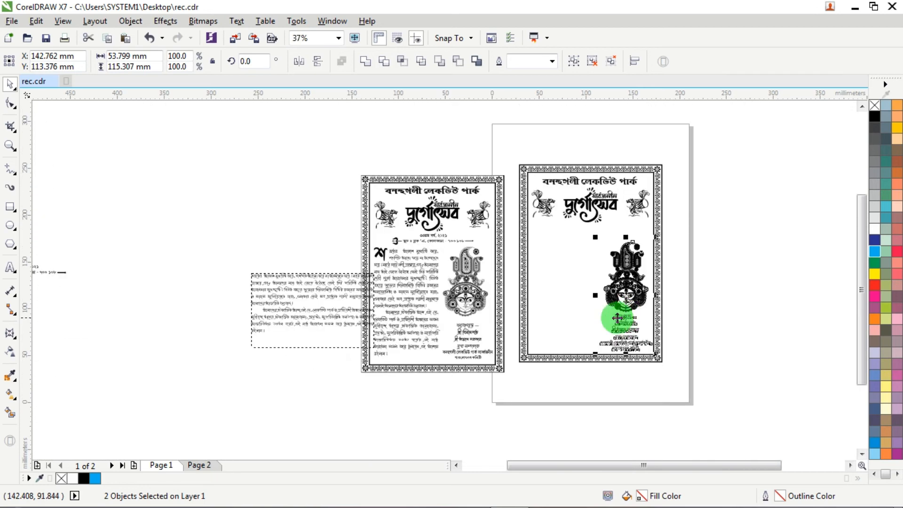
pyautogui.click(288, 234)
# - Move the year and address lines from the pasteboard below the logo and centre them horizontally on the ornamental frame
pyautogui.scroll(-1, 288, 233)
pyautogui.moveTo(141, 264); pyautogui.dragTo(431, 249)
pyautogui.scroll(2, 446, 234)
pyautogui.scroll(1, 430, 232)
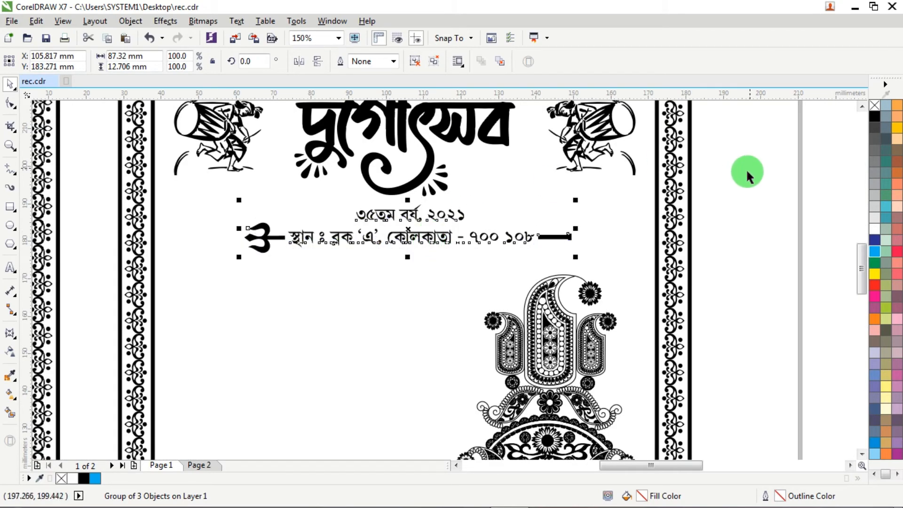
pyautogui.keyDown('shift'); pyautogui.click(691, 188); pyautogui.keyUp('shift')
pyautogui.press('c')
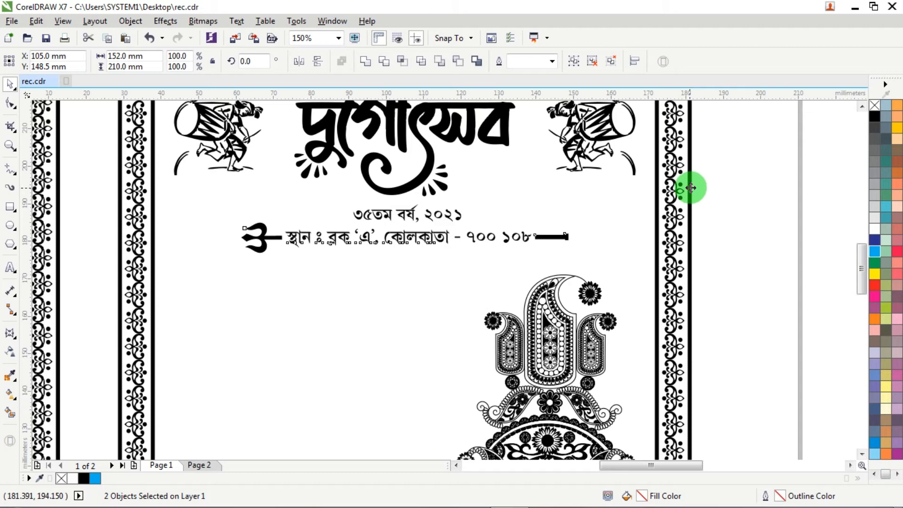
pyautogui.click(743, 188)
# - Move the body paragraph into the frame below the address line, with its left edge near the inner border
pyautogui.scroll(-2, 686, 257)
pyautogui.moveTo(323, 316); pyautogui.dragTo(612, 285)
pyautogui.scroll(2, 612, 285)
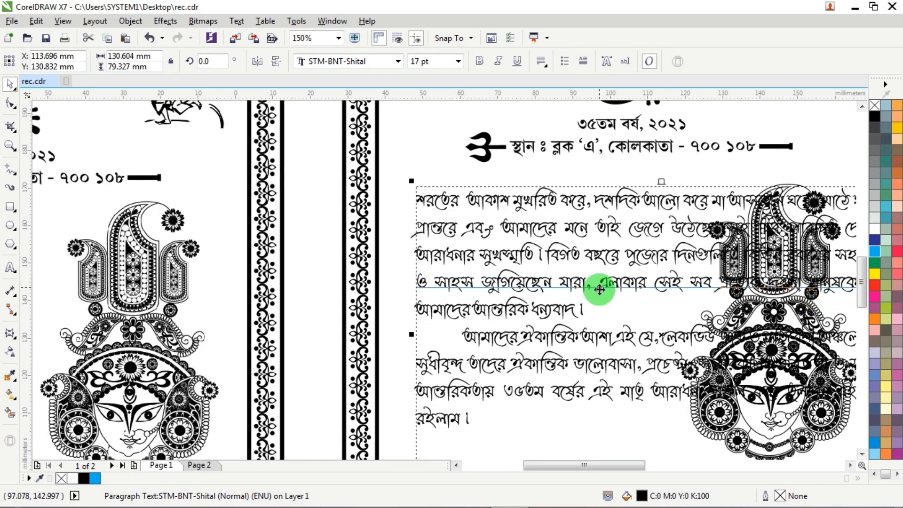
pyautogui.scroll(-2, 599, 288)
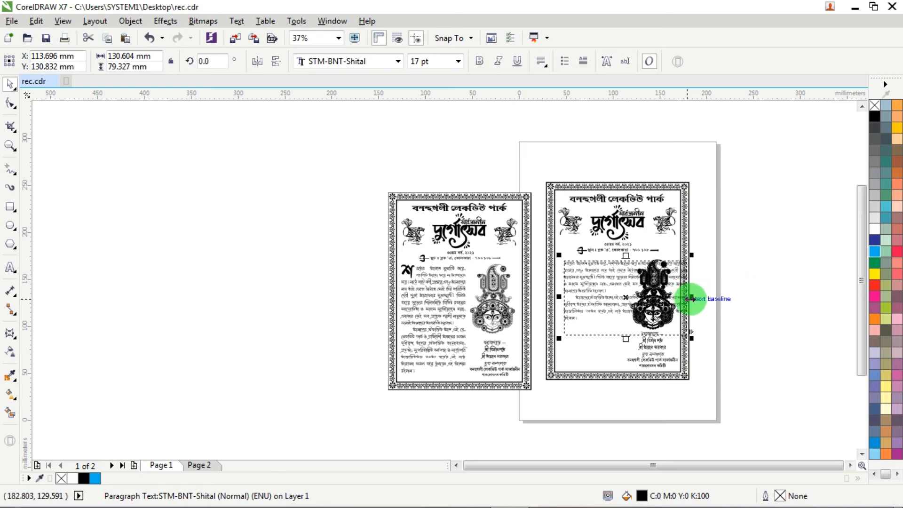
pyautogui.scroll(2, 692, 296)
pyautogui.moveTo(320, 198); pyautogui.dragTo(301, 198)
pyautogui.click(301, 198)
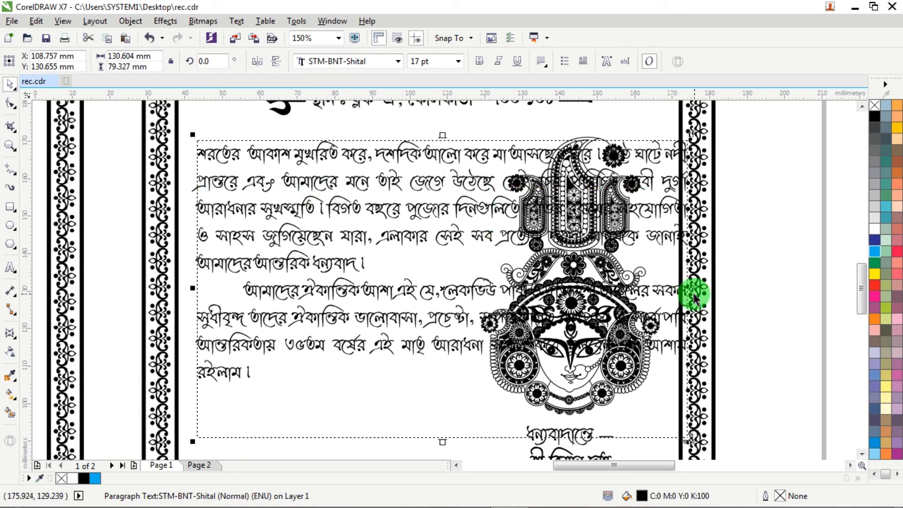
# - Resize the body paragraph's text frame to about 73 mm wide and 107 mm high so it fits beside the goddess face
pyautogui.moveTo(693, 288); pyautogui.dragTo(479, 263)
pyautogui.scroll(-2, 350, 227)
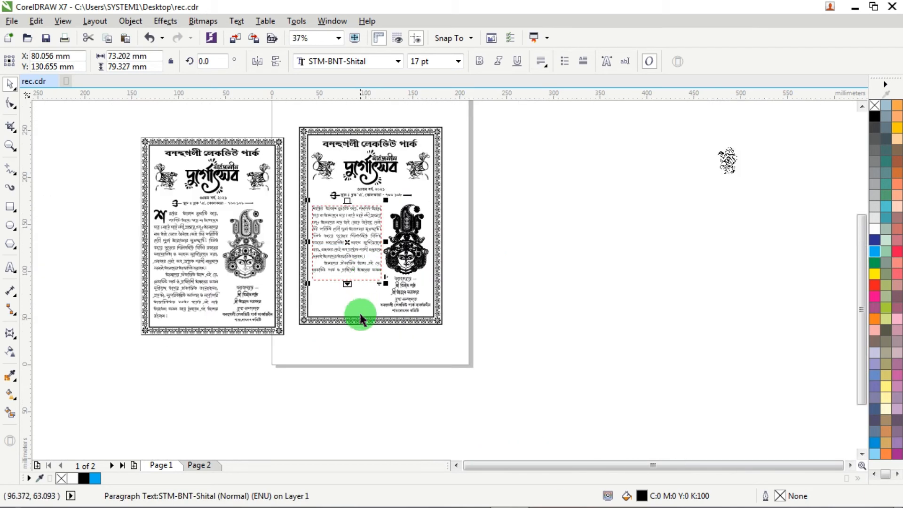
pyautogui.scroll(1, 344, 299)
pyautogui.scroll(3, 344, 300)
pyautogui.moveTo(356, 218); pyautogui.dragTo(352, 316)
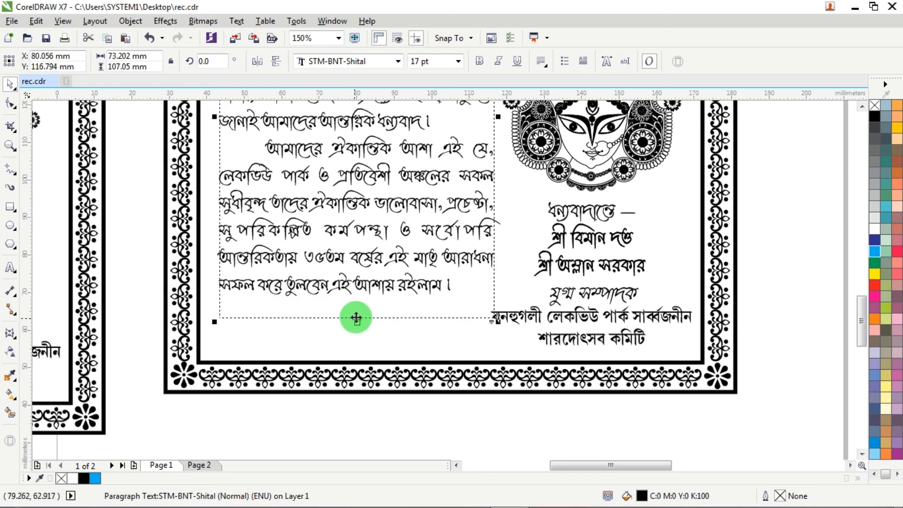
pyautogui.scroll(-2, 357, 301)
# - Apply a drop cap spanning 2 lines, with 2.54 mm space after it, to the opening of the body paragraph
pyautogui.scroll(3, 363, 221)
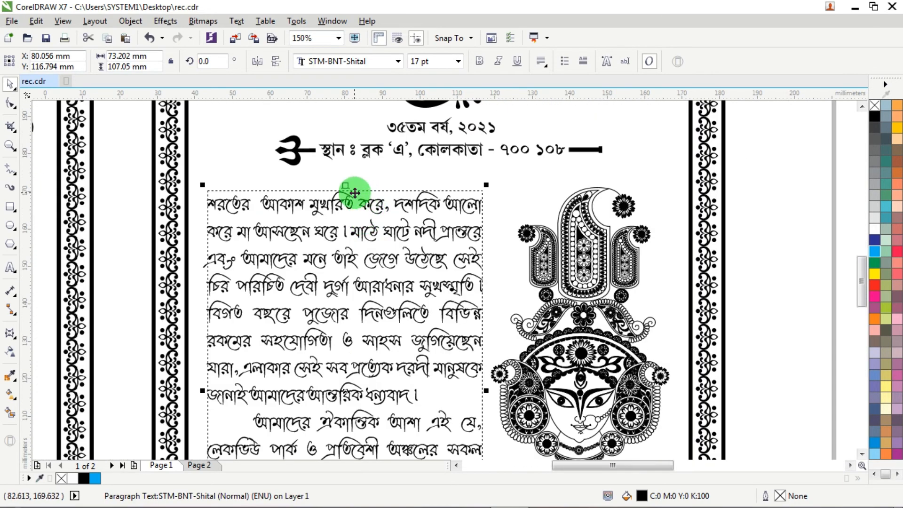
pyautogui.scroll(2, 216, 206)
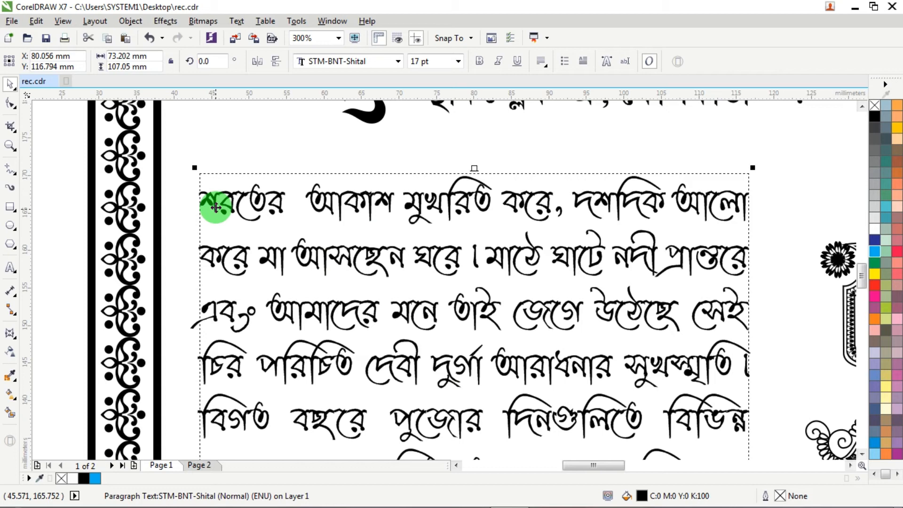
pyautogui.click(10, 270)
pyautogui.click(224, 190)
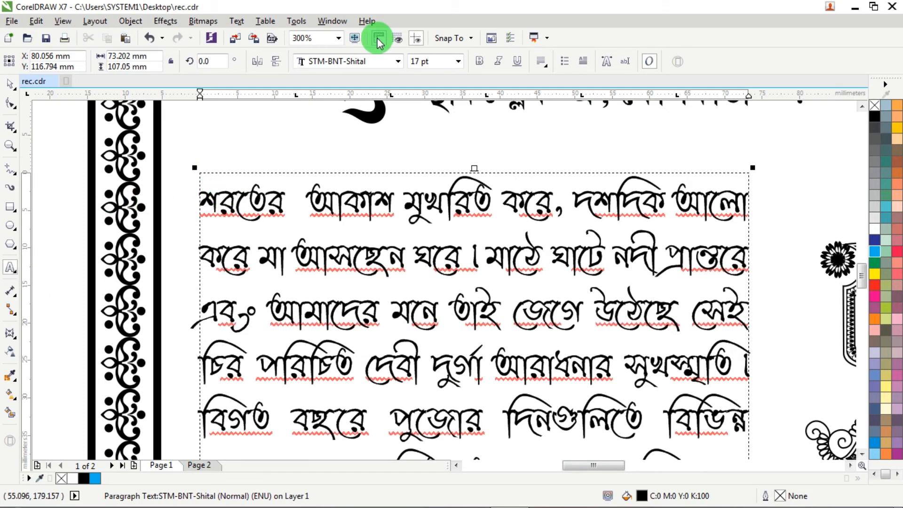
pyautogui.click(237, 20)
pyautogui.moveTo(265, 20)
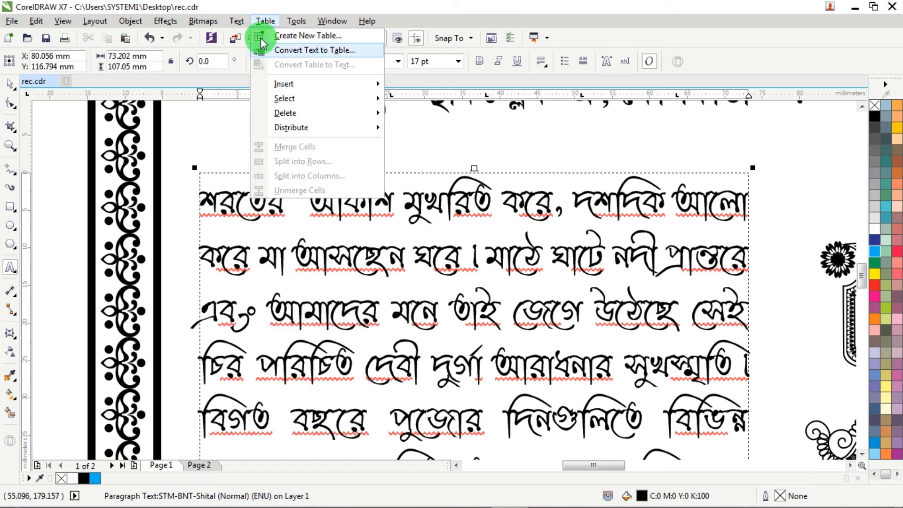
pyautogui.moveTo(235, 23)
pyautogui.click(267, 95)
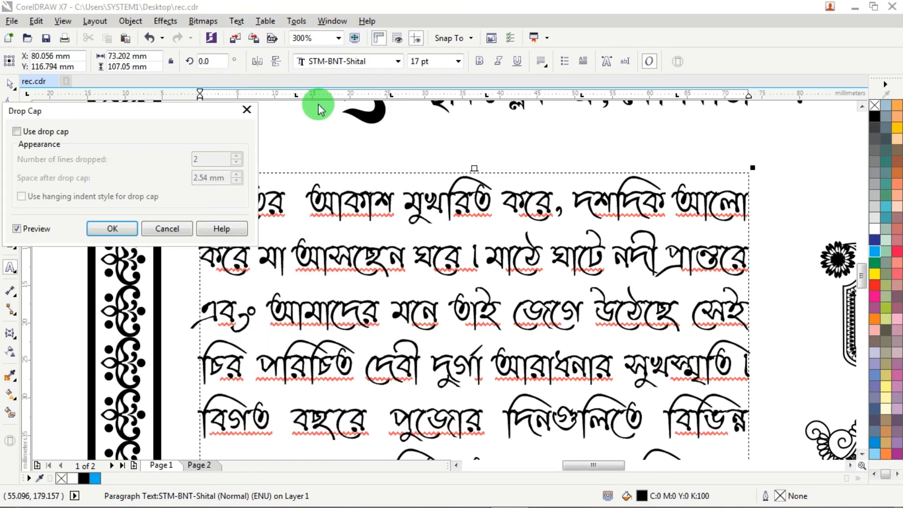
pyautogui.moveTo(177, 110); pyautogui.dragTo(589, 105)
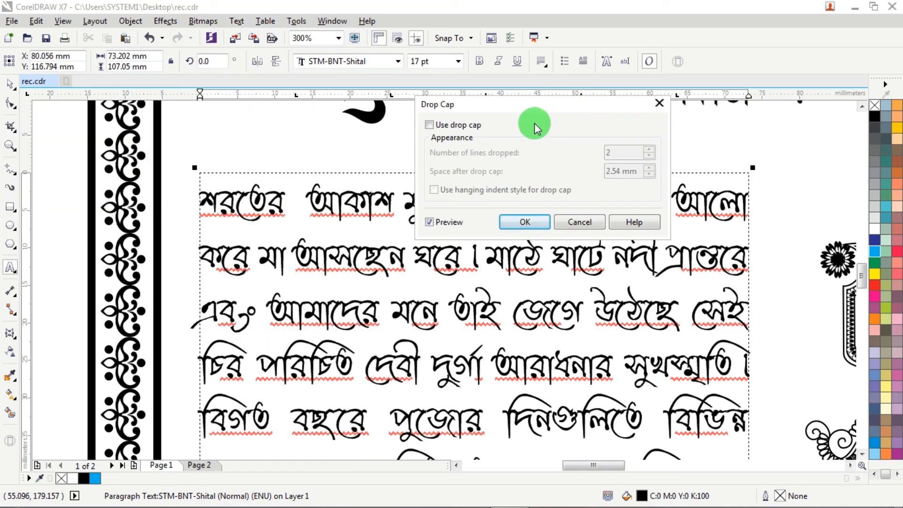
pyautogui.click(449, 126)
pyautogui.doubleClick(619, 152)
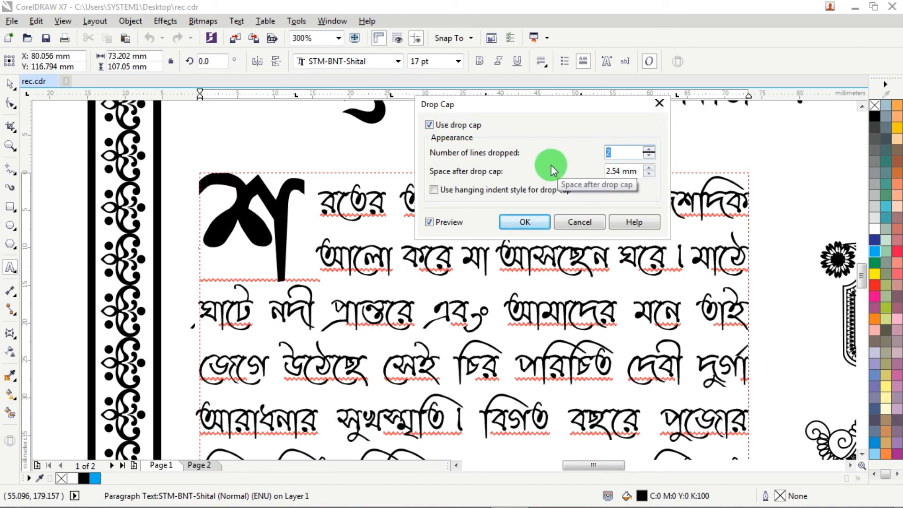
pyautogui.click(526, 219)
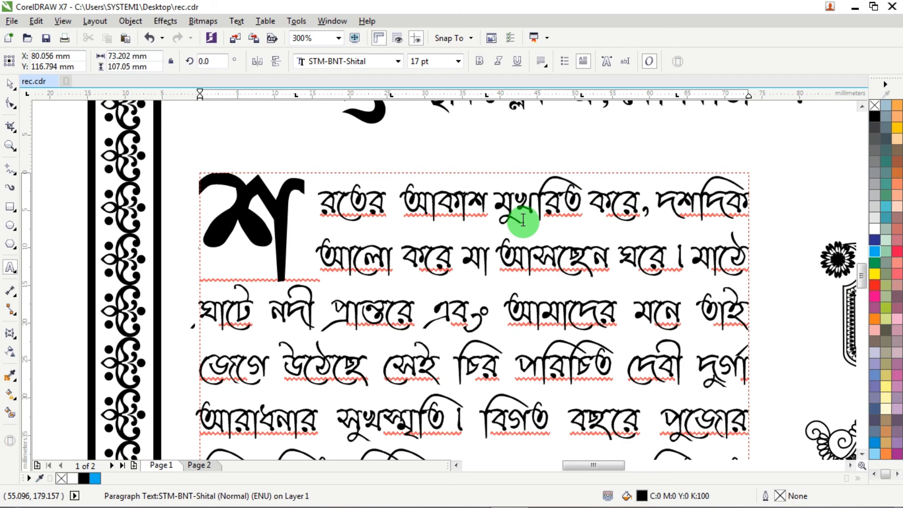
# - Extend the body text frame downwards to a height of about 110 mm to fit the paragraph's last line
pyautogui.scroll(-3, 522, 214)
pyautogui.scroll(-4, 527, 230)
pyautogui.click(9, 84)
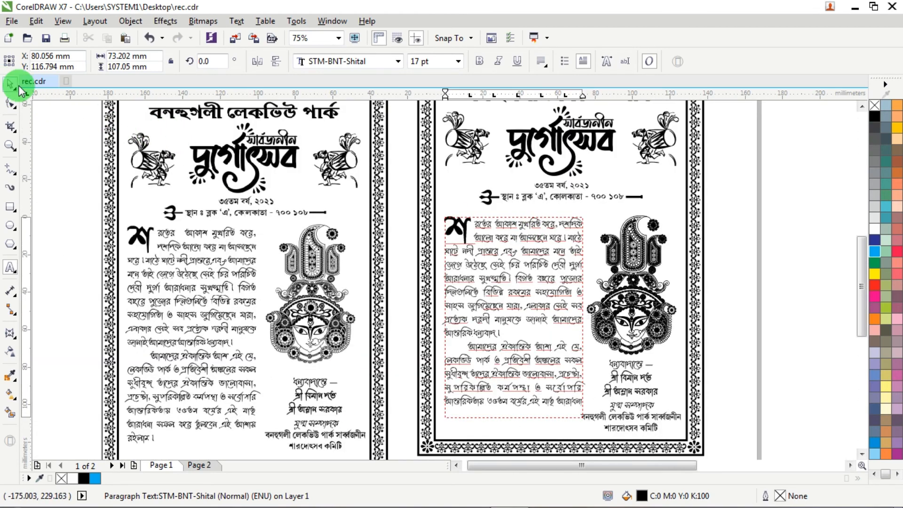
pyautogui.scroll(-1, 476, 231)
pyautogui.scroll(2, 475, 381)
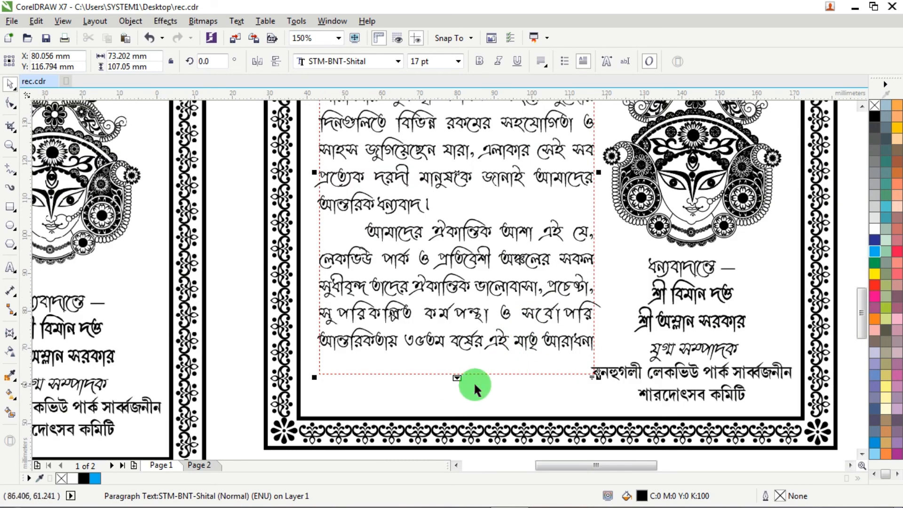
pyautogui.moveTo(458, 378)
pyautogui.mouseDown()
pyautogui.moveTo(470, 403)
pyautogui.moveTo(452, 369)
pyautogui.moveTo(463, 392)
pyautogui.moveTo(457, 400)
pyautogui.moveTo(467, 389)
pyautogui.mouseUp()
# - Nudge the body paragraph down about 4 mm, closer to the lower border
pyautogui.press('Down')
pyautogui.press('Down')
pyautogui.press('Down')
pyautogui.press('Down')
pyautogui.press('Down')
pyautogui.press('Down')
pyautogui.press('Down')
pyautogui.press('Down')
pyautogui.press('Down')
pyautogui.press('Down')
pyautogui.press('Down')
pyautogui.press('Down')
pyautogui.press('Down')
pyautogui.press('Down')
pyautogui.press('Down')
pyautogui.press('Down')
pyautogui.press('Down')
pyautogui.press('Down')
pyautogui.press('Down')
pyautogui.press('Down')
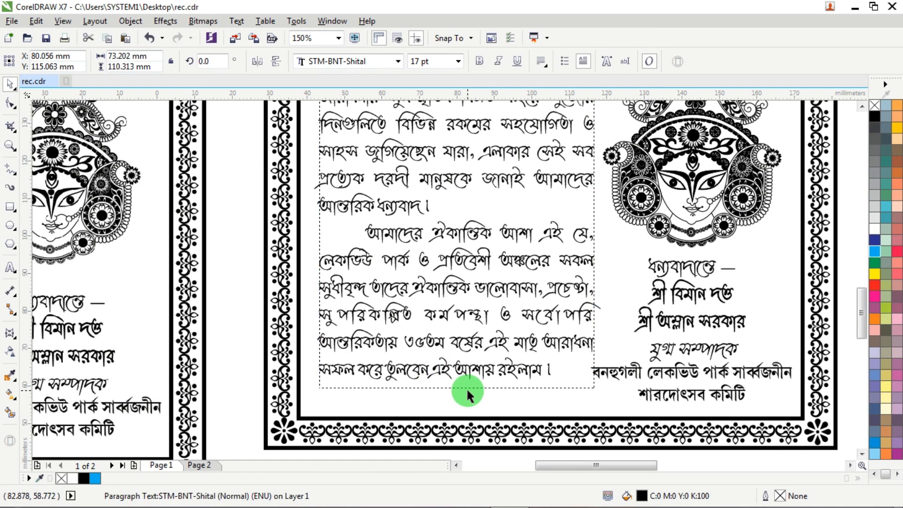
pyautogui.press('Down')
pyautogui.press('Down')
pyautogui.press('Down')
pyautogui.press('Down')
pyautogui.press('Down')
pyautogui.press('Down')
pyautogui.press('Down')
pyautogui.press('Down')
pyautogui.press('Down')
pyautogui.press('Down')
pyautogui.press('Down')
pyautogui.press('Down')
pyautogui.press('Down')
pyautogui.press('Down')
pyautogui.press('Down')
pyautogui.press('Down')
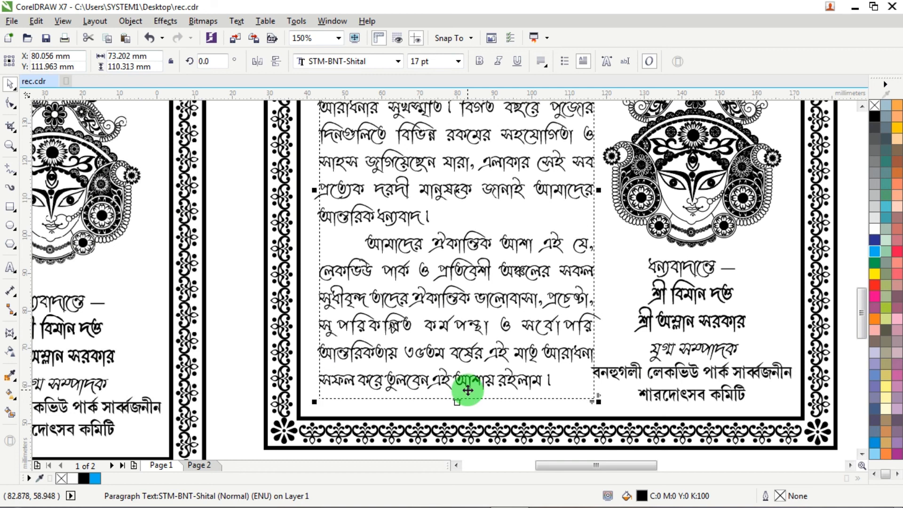
# - Nudge the closing text under the goddess face up about 0.5 mm
pyautogui.click(690, 274)
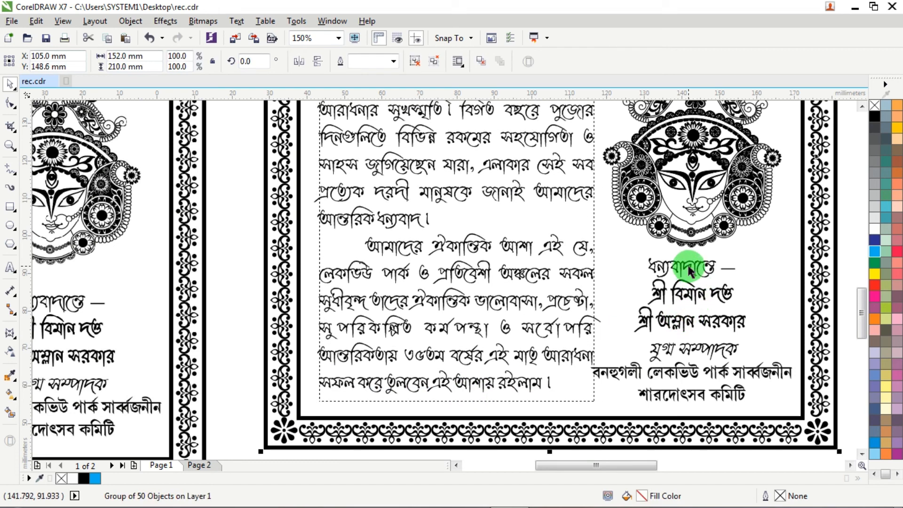
pyautogui.keyDown('ctrl'); pyautogui.click(689, 270); pyautogui.keyUp('ctrl')
pyautogui.press('Up')
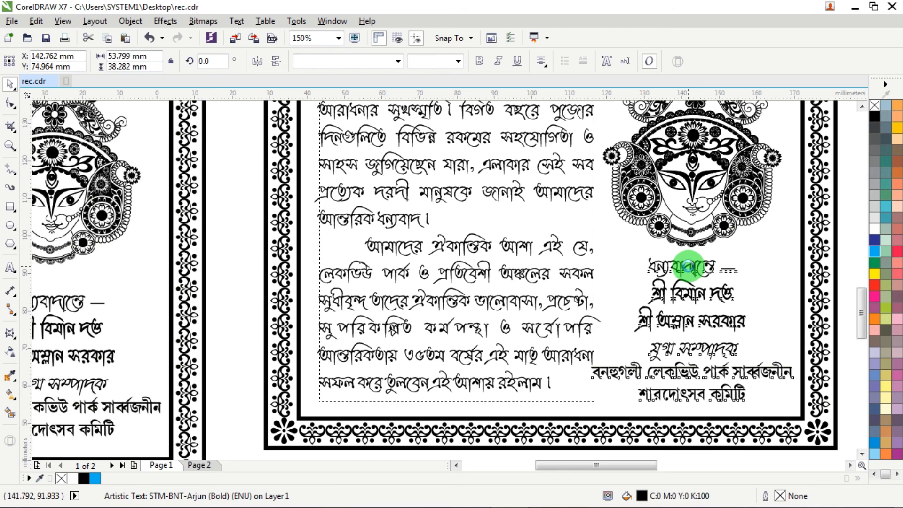
pyautogui.press('Up')
pyautogui.press('Up')
pyautogui.press('Up')
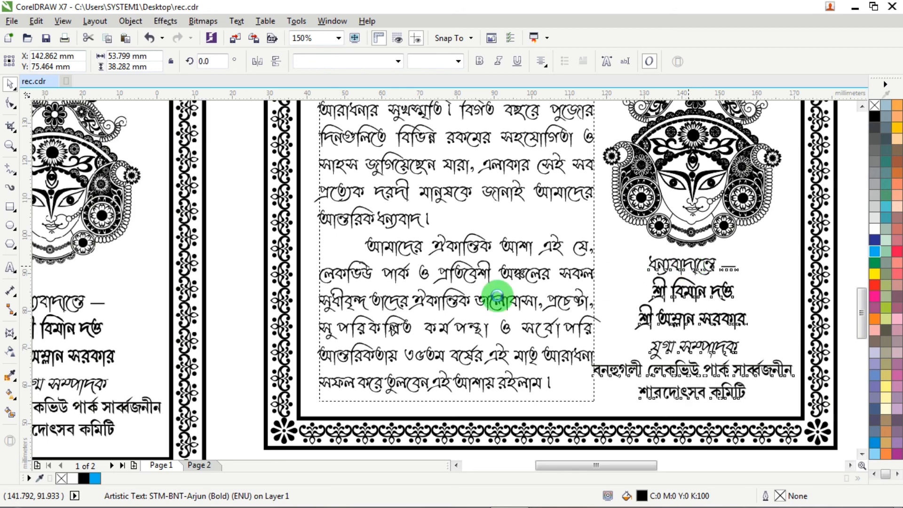
# - Nudge the body paragraph slightly left and narrow its text frame a little to clear the closing text
pyautogui.click(454, 268)
pyautogui.press('Left')
pyautogui.press('Left')
pyautogui.scroll(-2, 489, 227)
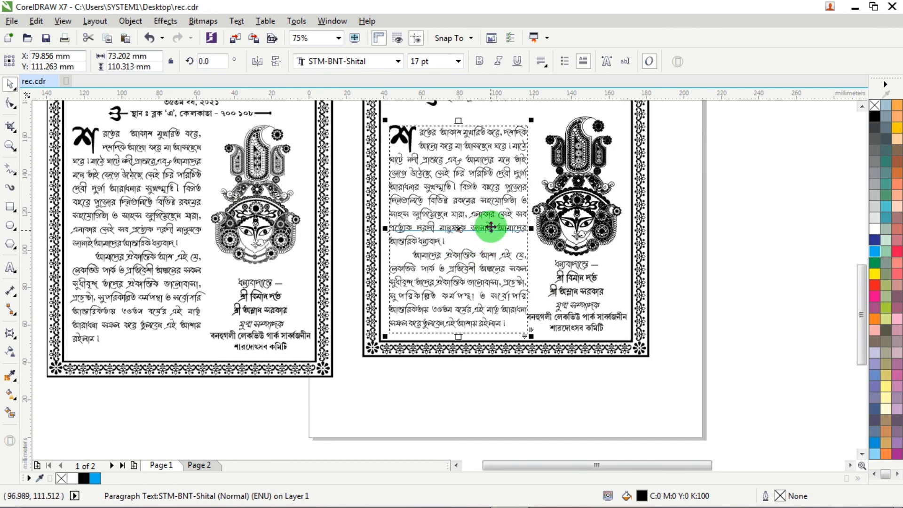
pyautogui.scroll(2, 585, 236)
pyautogui.moveTo(567, 235); pyautogui.dragTo(563, 235)
pyautogui.scroll(-2, 501, 312)
pyautogui.press('Left')
pyautogui.press('Left')
pyautogui.press('Left')
# - Select the goddess face and closing text together and realign their vertical centres
pyautogui.click(594, 249)
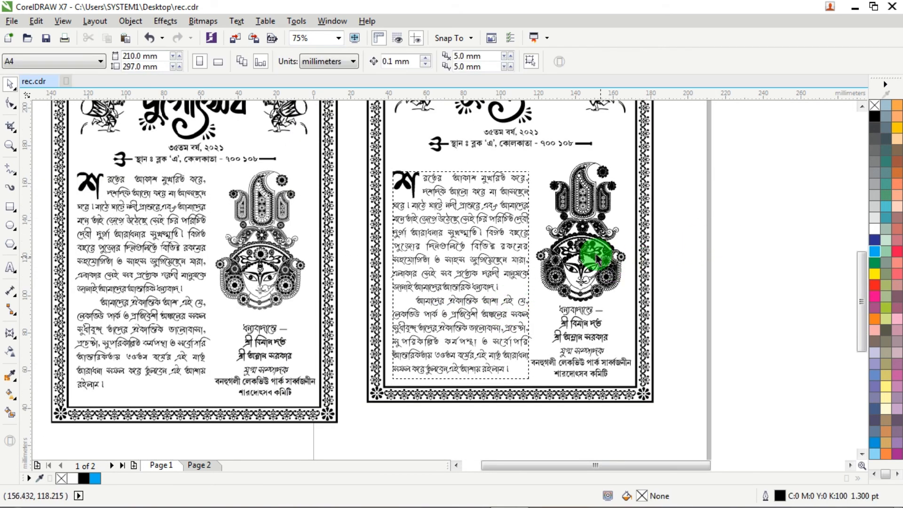
pyautogui.keyDown('shift'); pyautogui.click(569, 308); pyautogui.keyUp('shift')
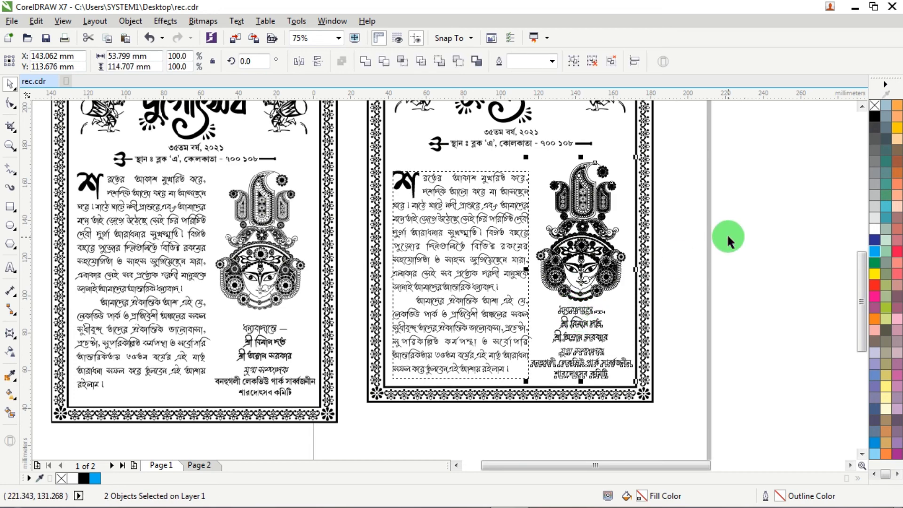
pyautogui.press('c')
pyautogui.click(726, 234)
pyautogui.scroll(-1, 665, 254)
pyautogui.scroll(1, 647, 191)
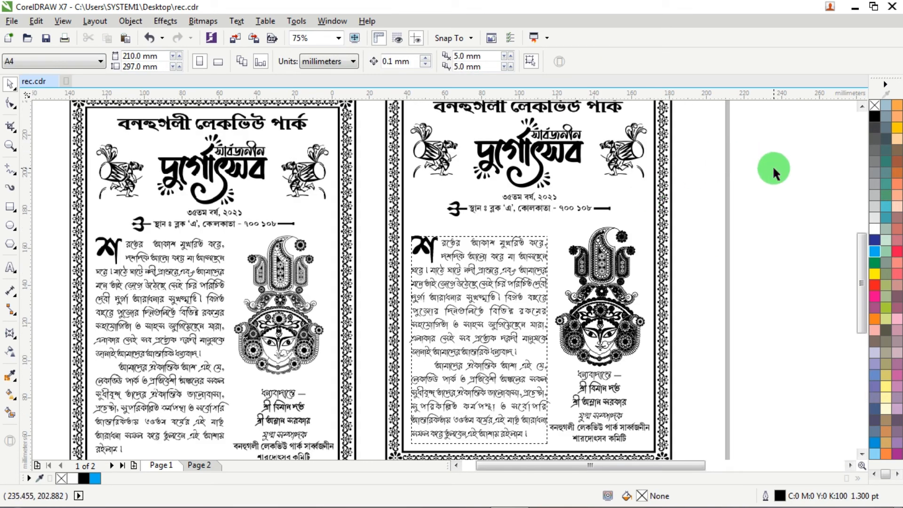
# - Nudge the year and address group down about 5 mm, closer to the body paragraph
pyautogui.click(557, 189)
pyautogui.scroll(2, 557, 195)
pyautogui.press('Down')
pyautogui.press('Down')
pyautogui.press('Down')
pyautogui.scroll(-1, 594, 218)
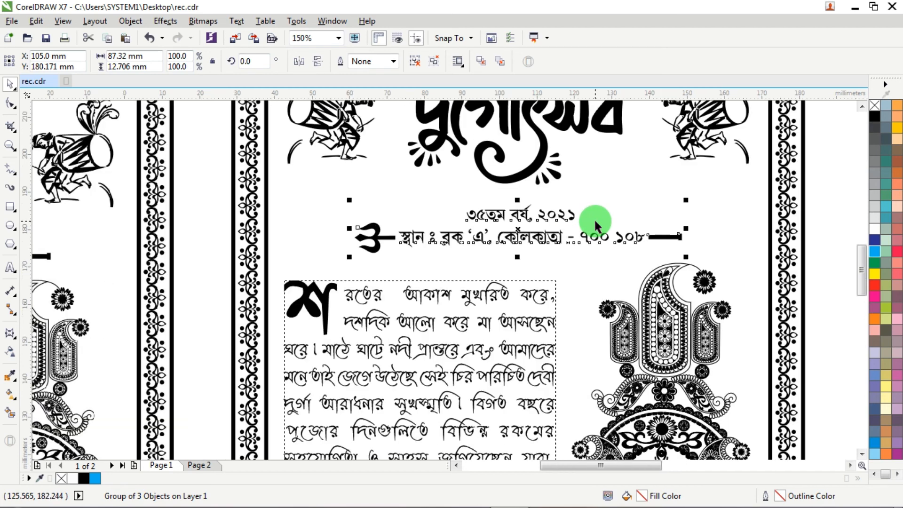
pyautogui.scroll(-1, 594, 219)
pyautogui.scroll(1, 596, 219)
pyautogui.press('Up')
pyautogui.press('Down')
pyautogui.press('Down')
pyautogui.press('Down')
pyautogui.press('Down')
pyautogui.press('Down')
pyautogui.press('Down')
pyautogui.press('Down')
pyautogui.press('Down')
pyautogui.press('Down')
pyautogui.press('Down')
pyautogui.press('Down')
pyautogui.press('Down')
pyautogui.press('Down')
pyautogui.press('Down')
pyautogui.press('Down')
pyautogui.press('Down')
pyautogui.press('Down')
pyautogui.scroll(-2, 598, 220)
pyautogui.scroll(1, 607, 178)
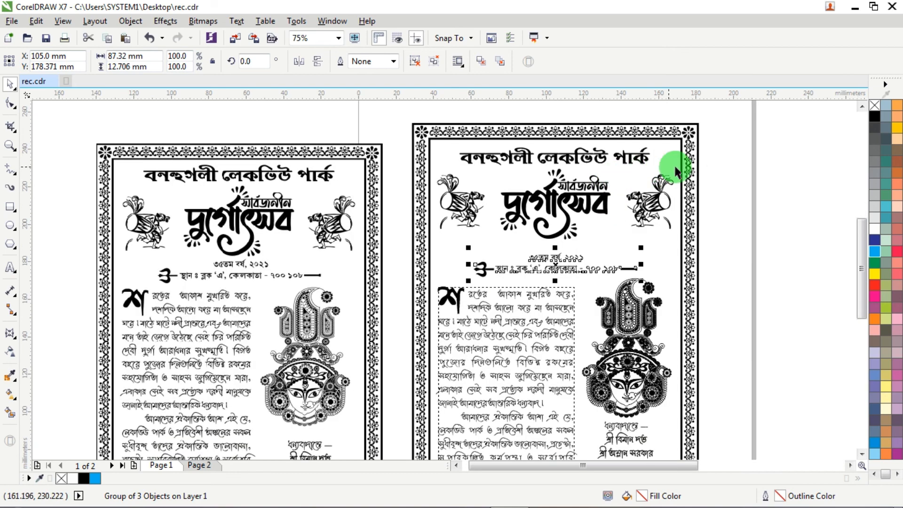
# - Select the logo and drummer group together and nudge them vertically to balance the spacing between heading and year line
pyautogui.moveTo(743, 165); pyautogui.dragTo(417, 252)
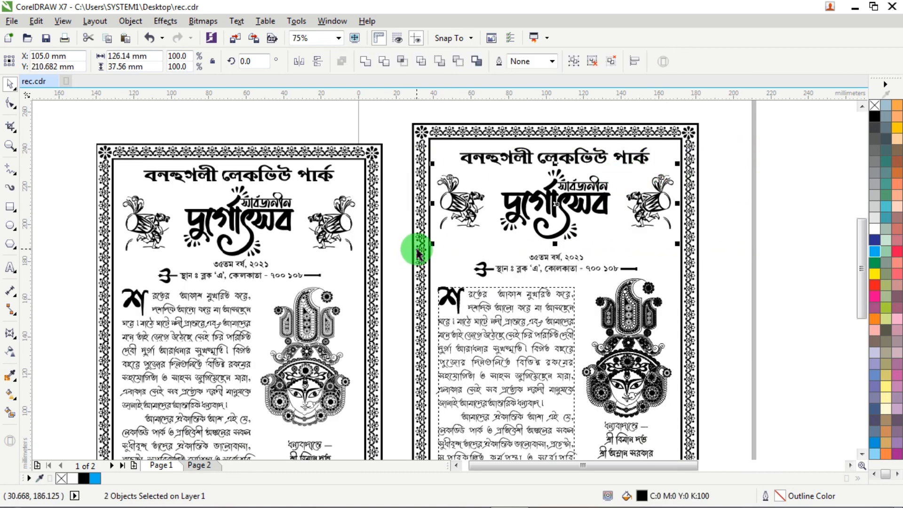
pyautogui.click(539, 159)
pyautogui.press('Up')
pyautogui.moveTo(762, 165); pyautogui.dragTo(415, 251)
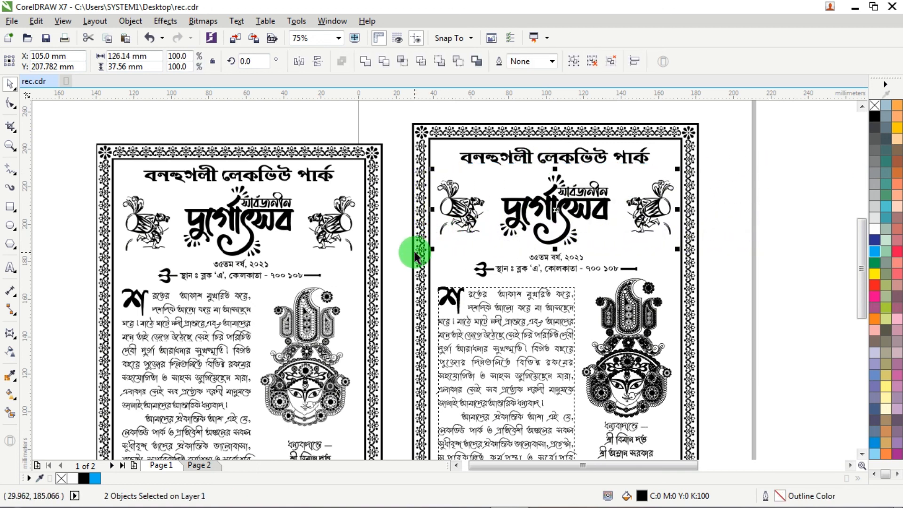
pyautogui.click(750, 136)
pyautogui.scroll(-2, 733, 235)
pyautogui.scroll(2, 742, 253)
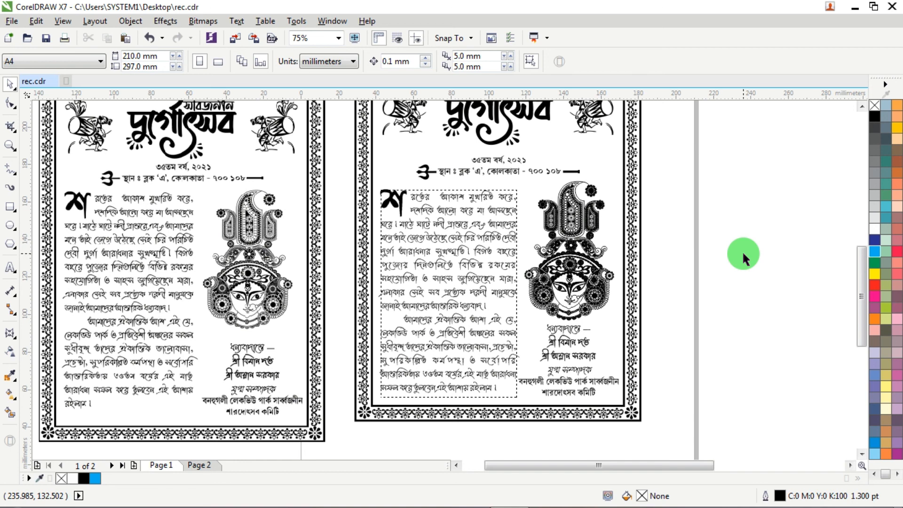